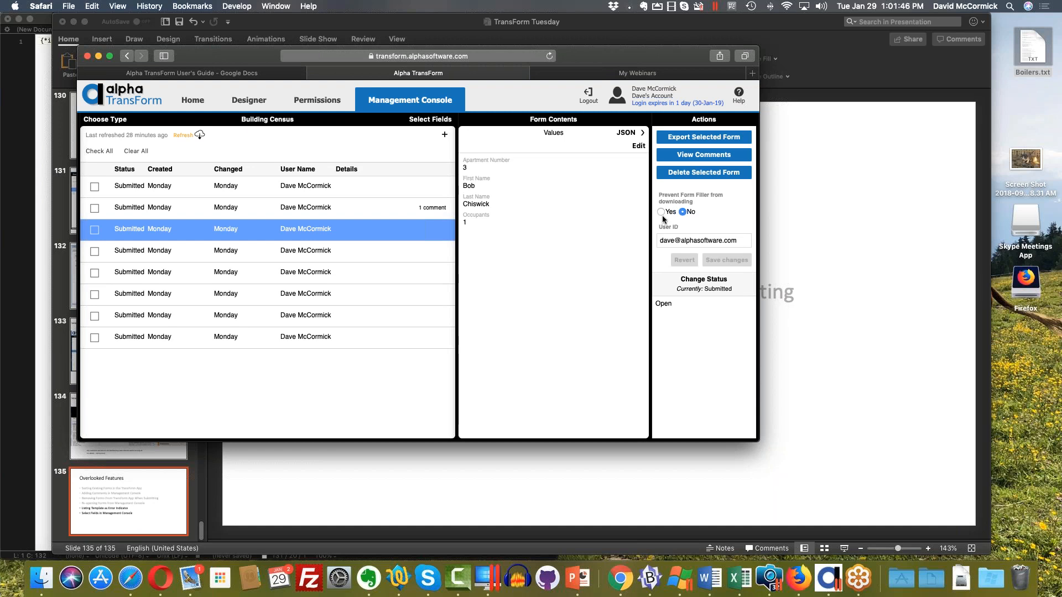
Read the comment attached to the submitted form for apartment 2, closing the comments afterward.
{"action": "left_click", "coordinate": [435, 209]}
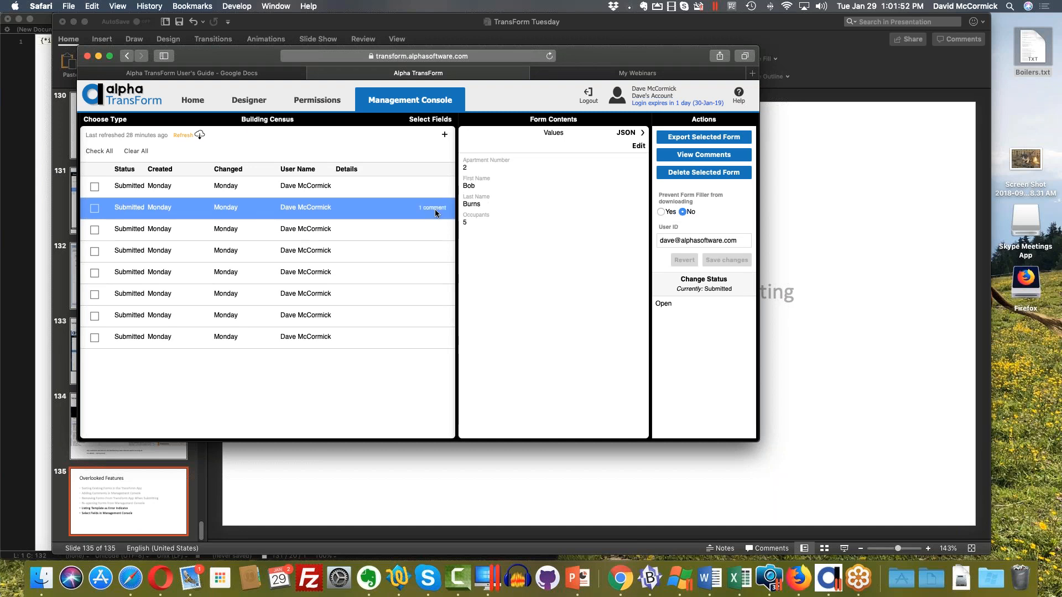
{"action": "left_click", "coordinate": [703, 155]}
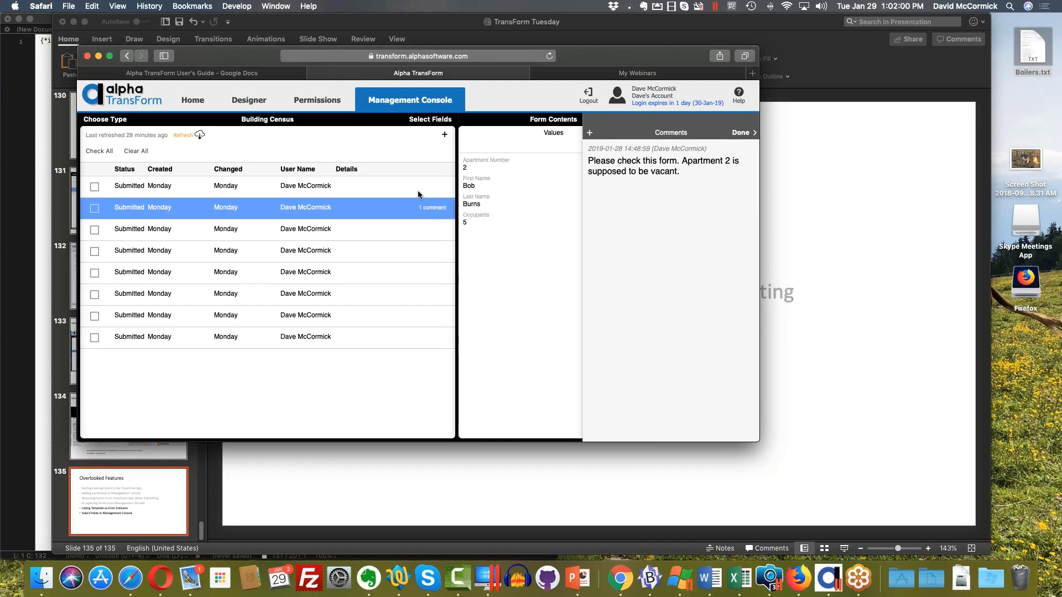
{"action": "left_click", "coordinate": [741, 133]}
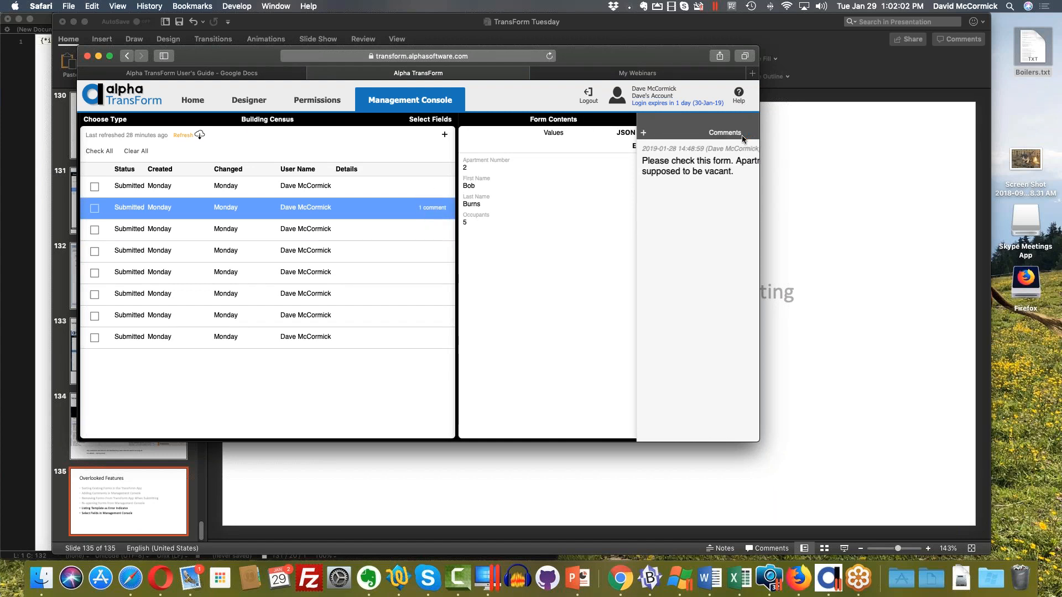
Look over the Building Census form's commands and preview in the Designer, and return to the Management Console.
{"action": "left_click", "coordinate": [240, 109]}
{"action": "double_click", "coordinate": [181, 247]}
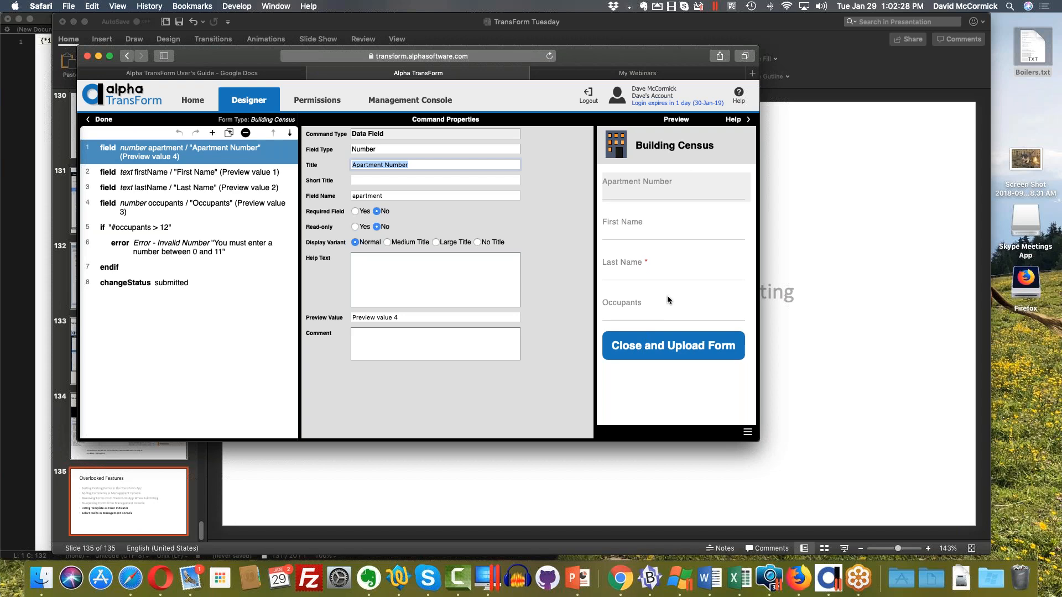
{"action": "left_click", "coordinate": [437, 101]}
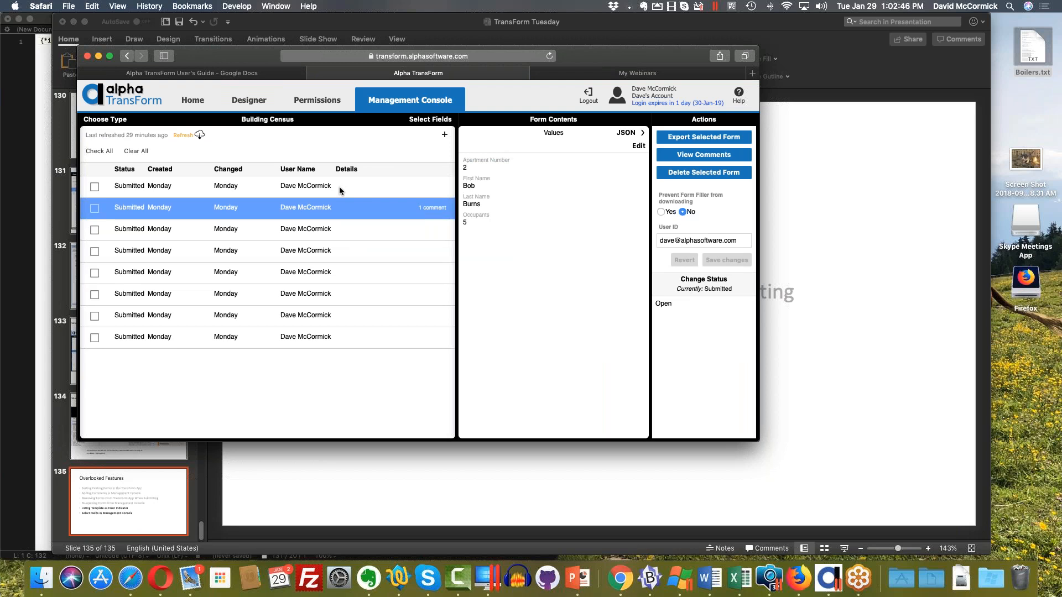
Examine the values of the submitted Building Census forms one by one, checking apartment number and occupants.
{"action": "left_click", "coordinate": [331, 273]}
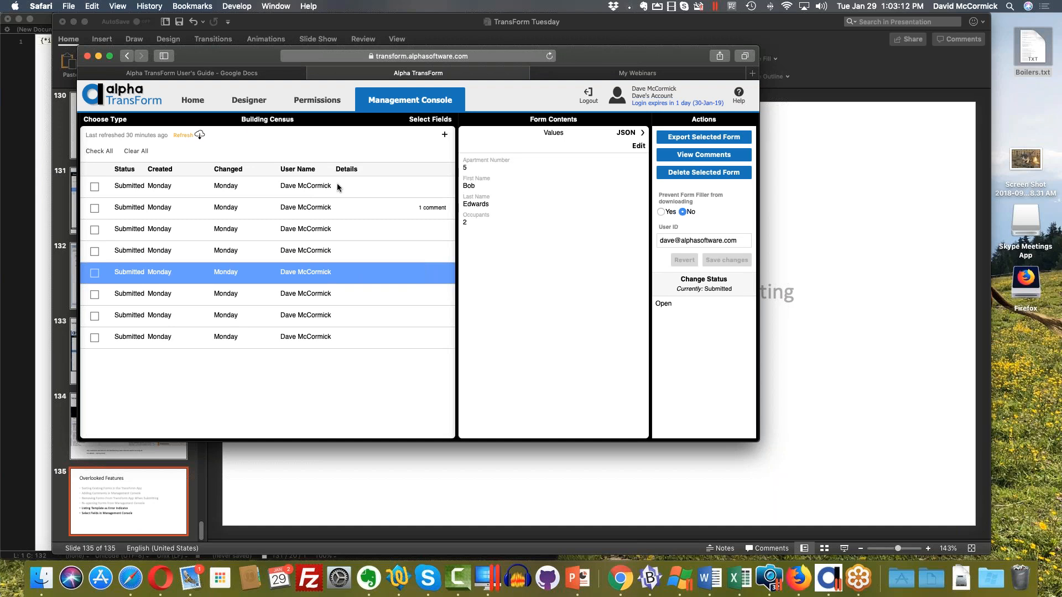
{"action": "left_click", "coordinate": [300, 187]}
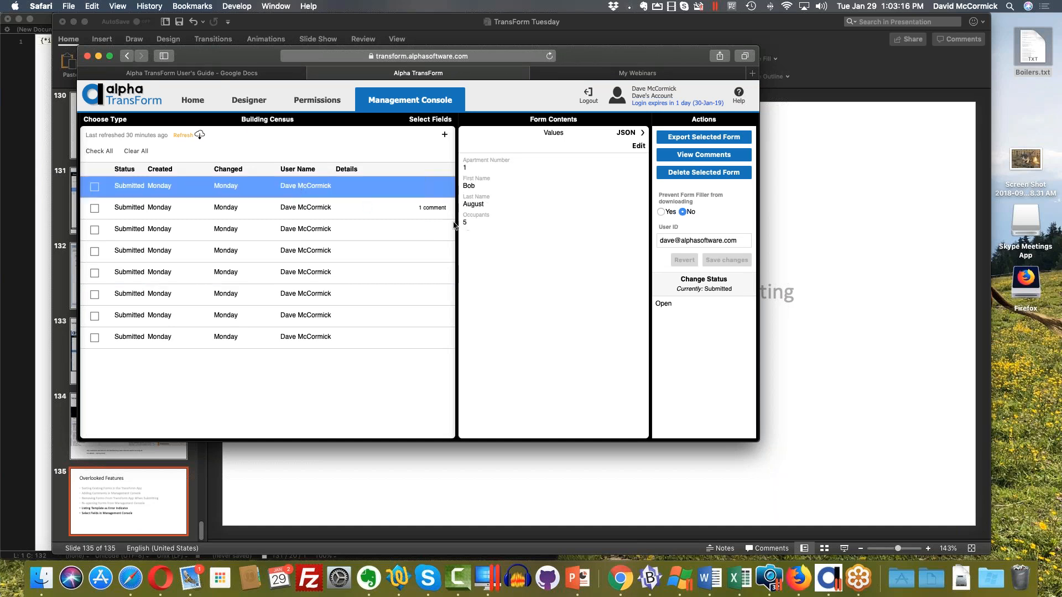
{"action": "left_click", "coordinate": [301, 209]}
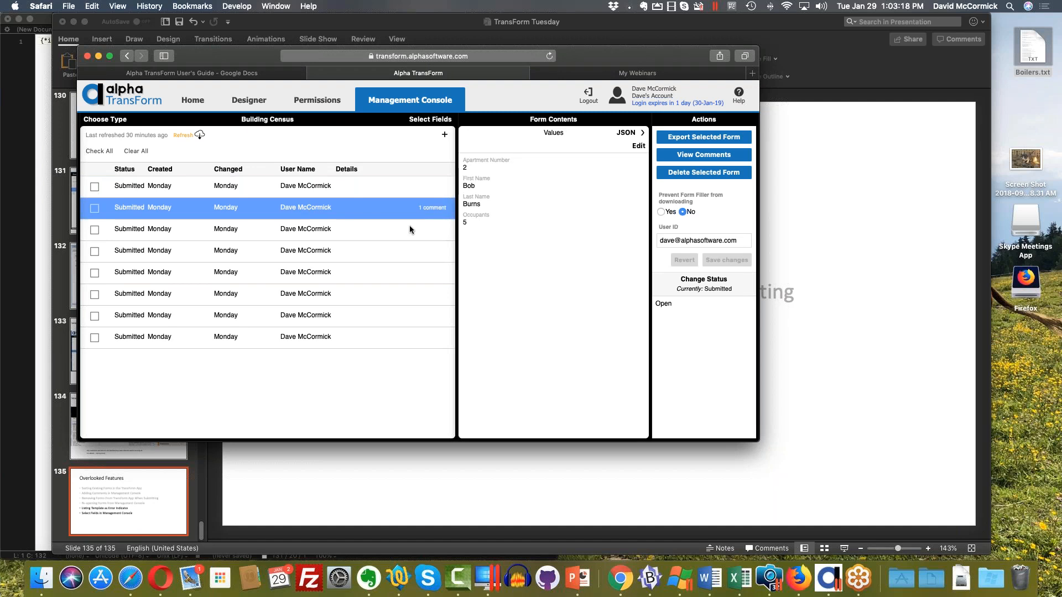
{"action": "left_click", "coordinate": [329, 230]}
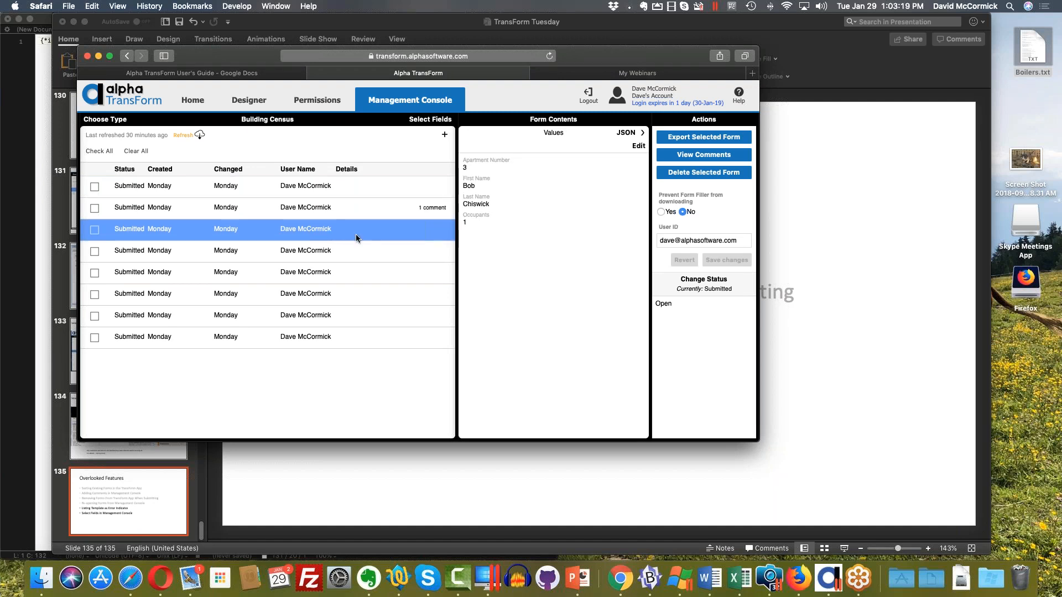
{"action": "left_click", "coordinate": [330, 250]}
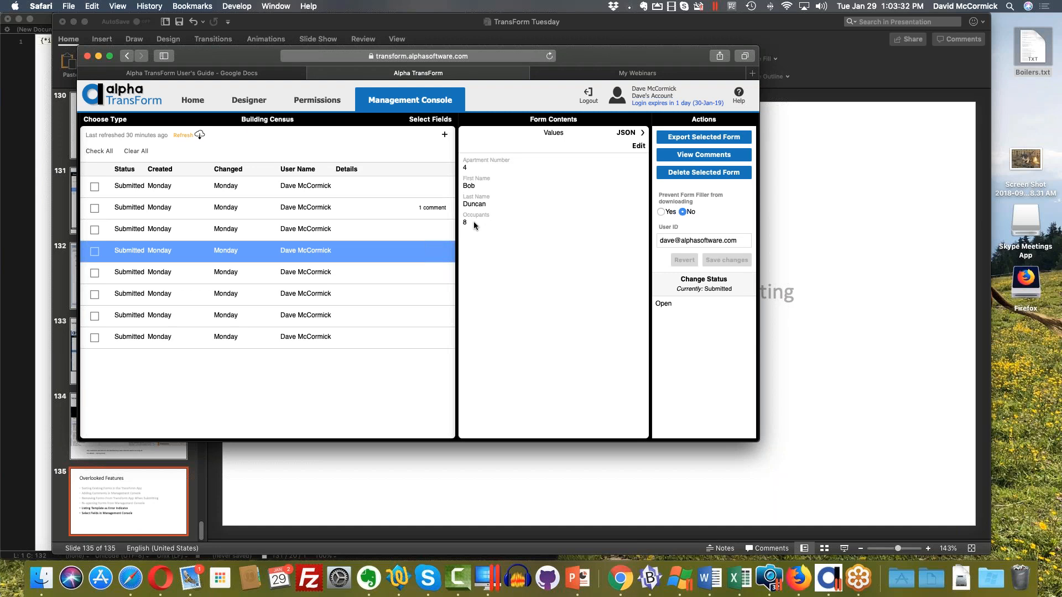
{"action": "left_click", "coordinate": [388, 271]}
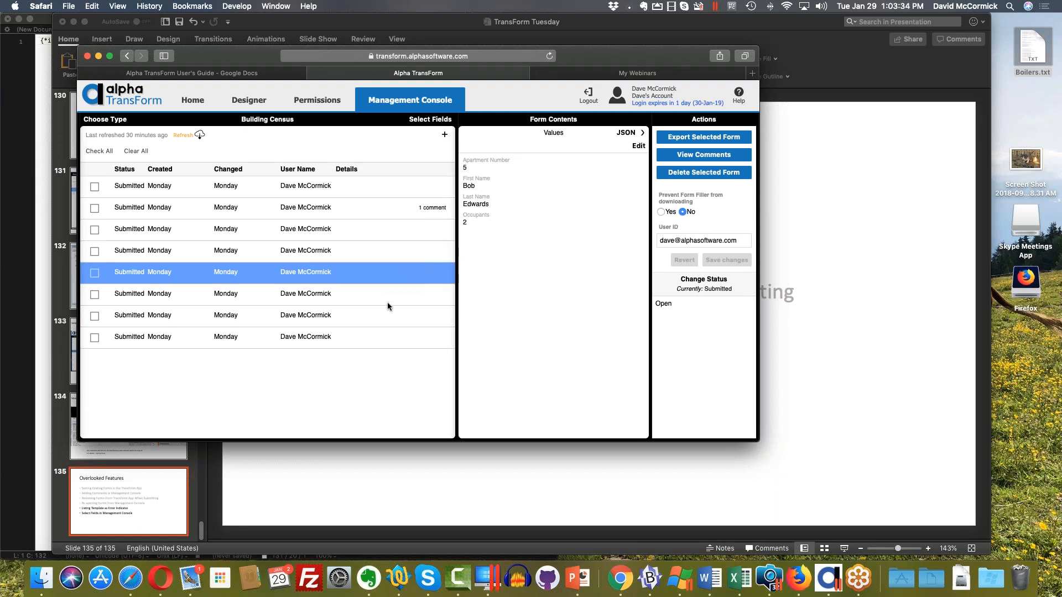
{"action": "left_click", "coordinate": [387, 294]}
{"action": "left_click", "coordinate": [373, 314]}
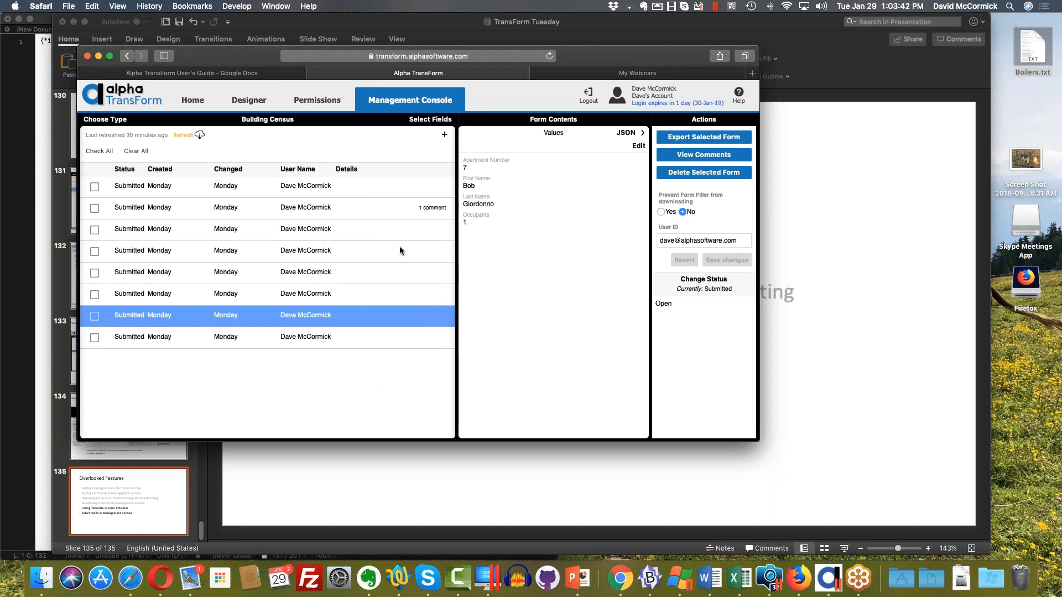
{"action": "left_click", "coordinate": [379, 208]}
{"action": "left_click", "coordinate": [375, 236]}
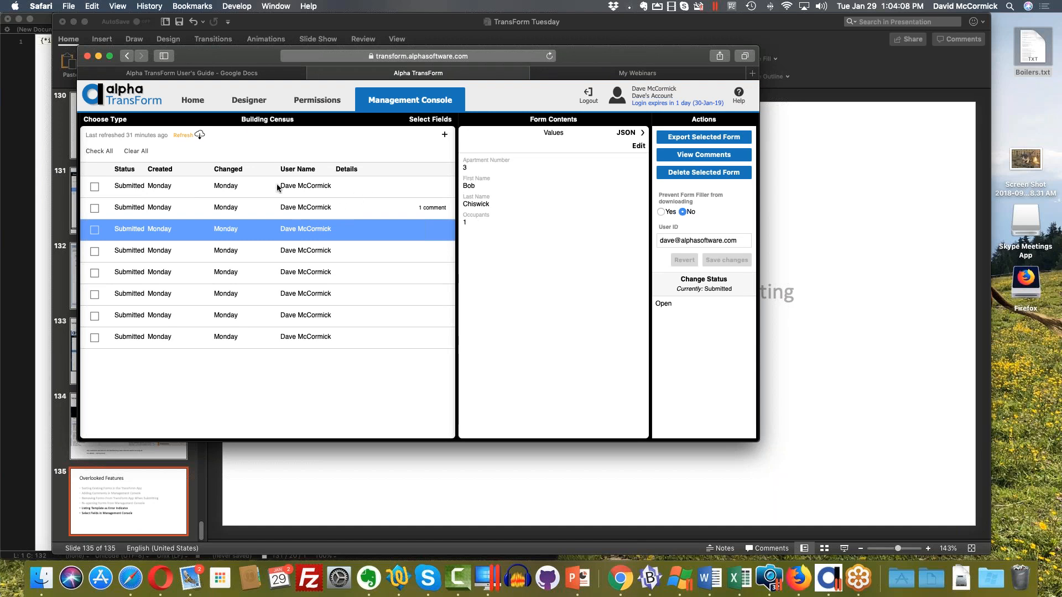
Show the Occupants field in the list of submitted Building Census forms and look through the whole list.
{"action": "left_click", "coordinate": [437, 123]}
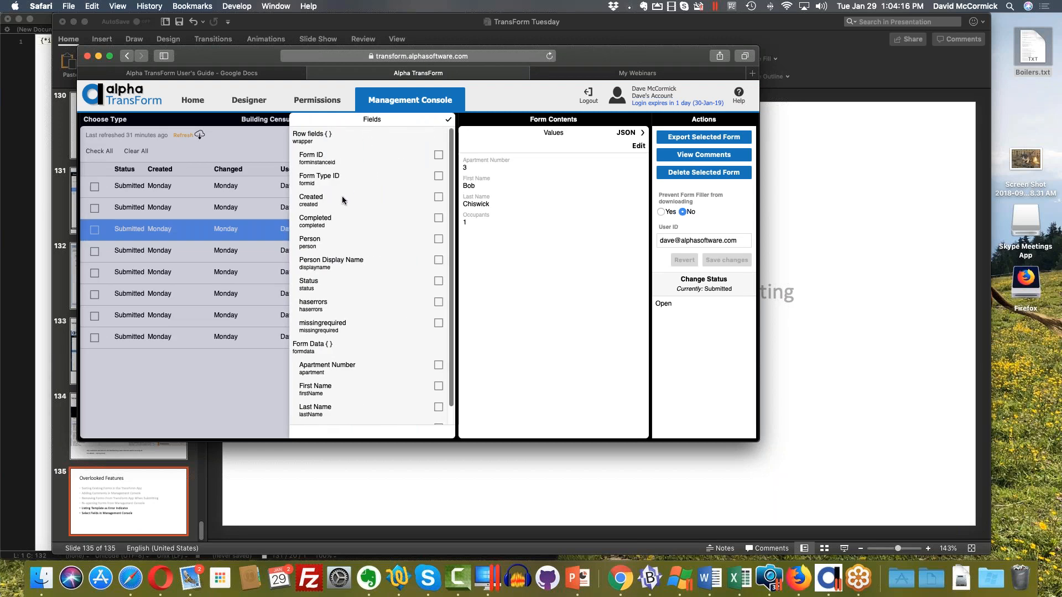
{"action": "scroll", "coordinate": [453, 381], "scroll_direction": "down", "scroll_amount": 1}
{"action": "left_click", "coordinate": [439, 411]}
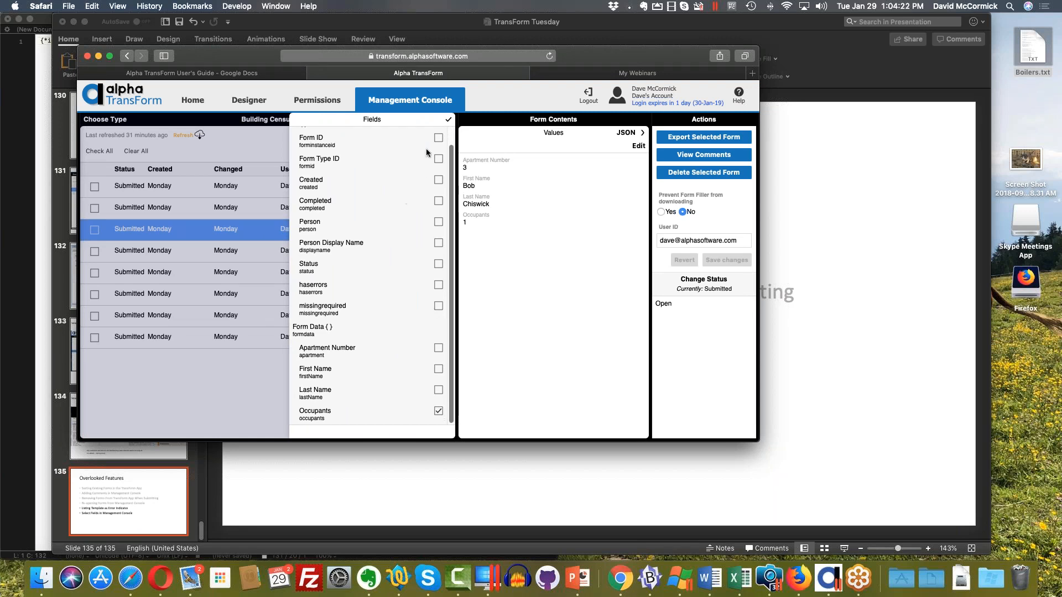
{"action": "left_click", "coordinate": [448, 121]}
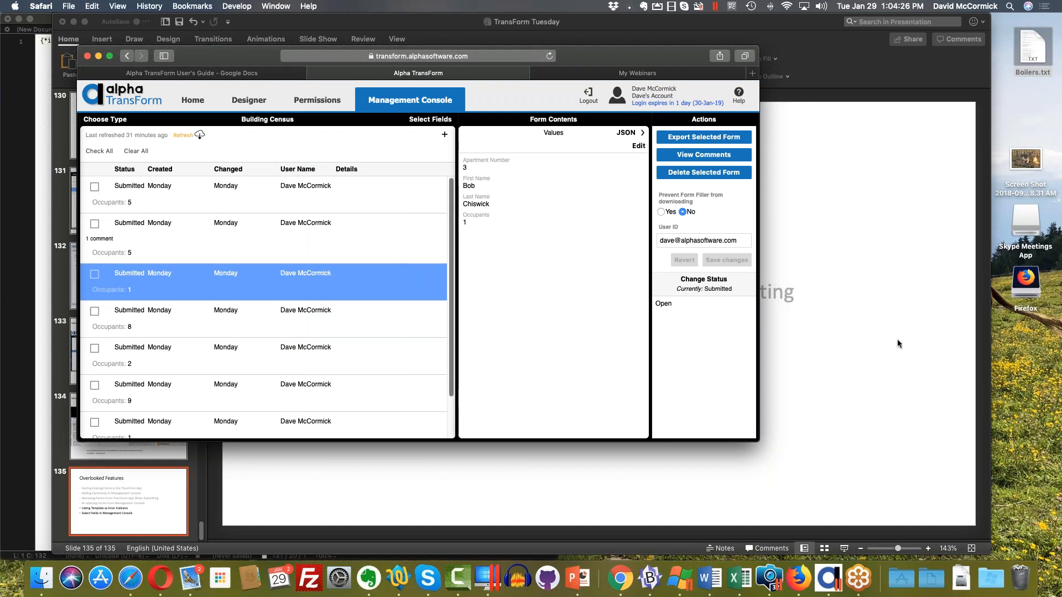
{"action": "left_click", "coordinate": [868, 288]}
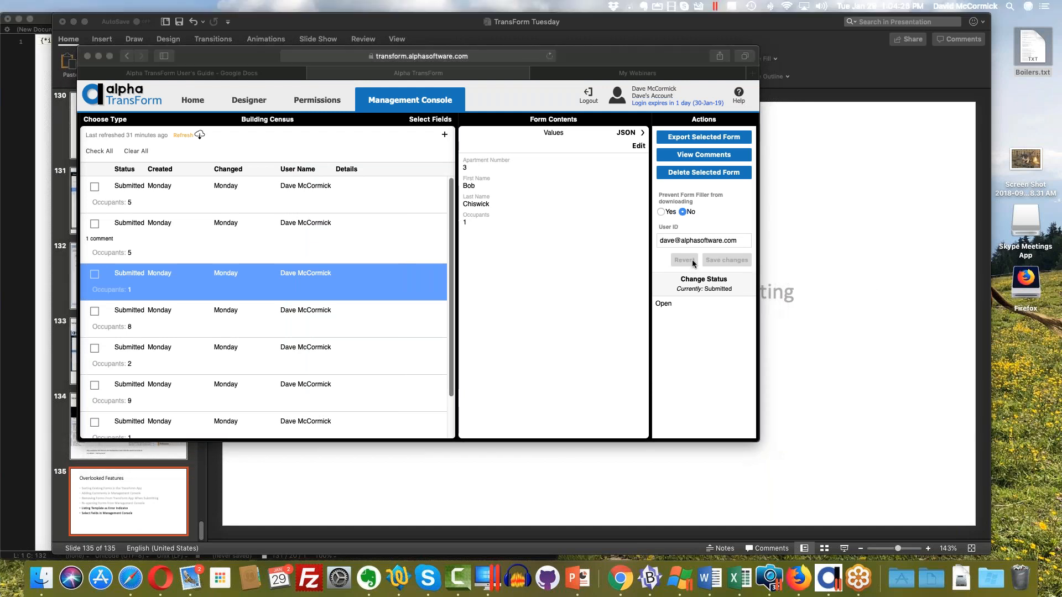
{"action": "left_click", "coordinate": [453, 219]}
{"action": "scroll", "coordinate": [277, 216], "scroll_direction": "down", "scroll_amount": 2}
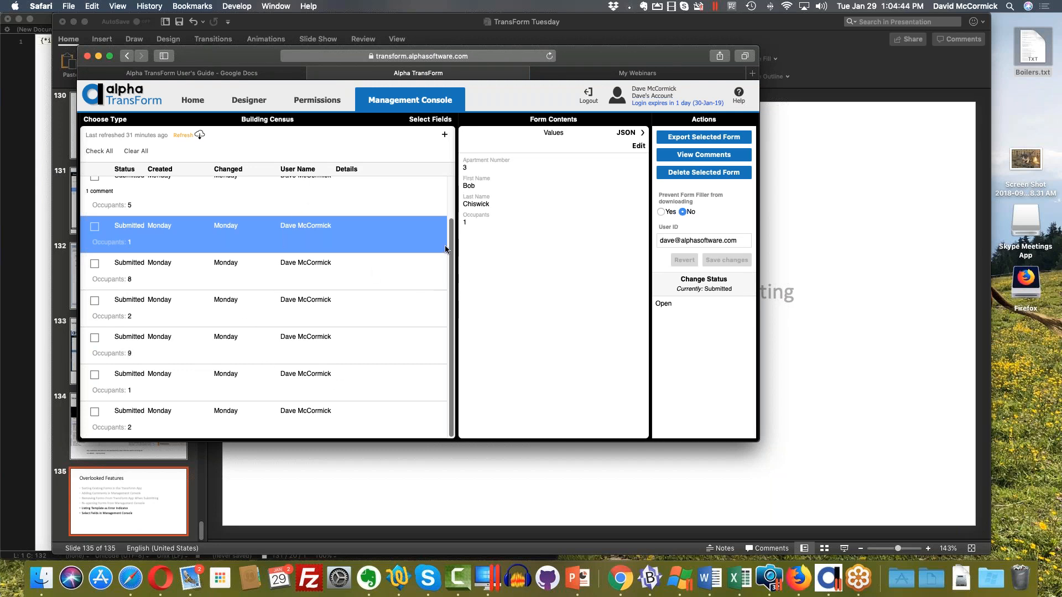
{"action": "scroll", "coordinate": [444, 245], "scroll_direction": "up", "scroll_amount": 2}
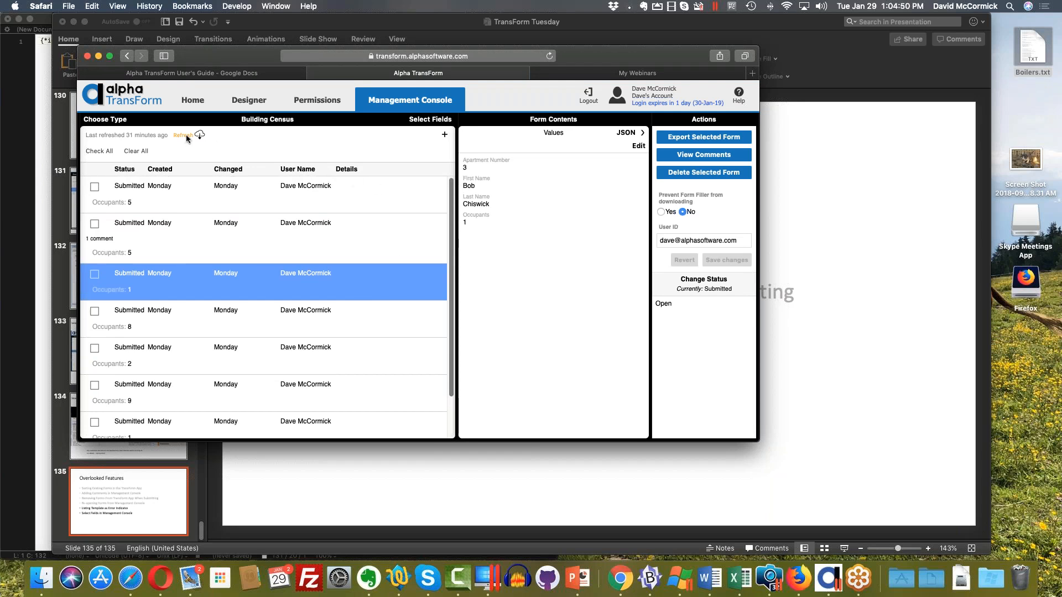
Refresh the list of submitted forms and choose the Building Census form type again.
{"action": "left_click", "coordinate": [183, 136]}
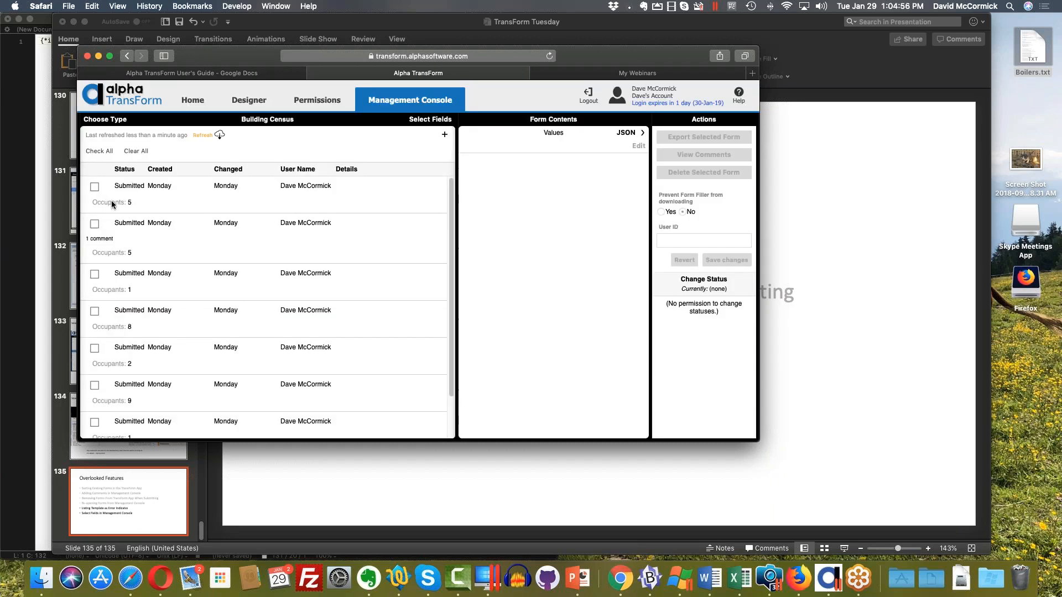
{"action": "left_click", "coordinate": [112, 120]}
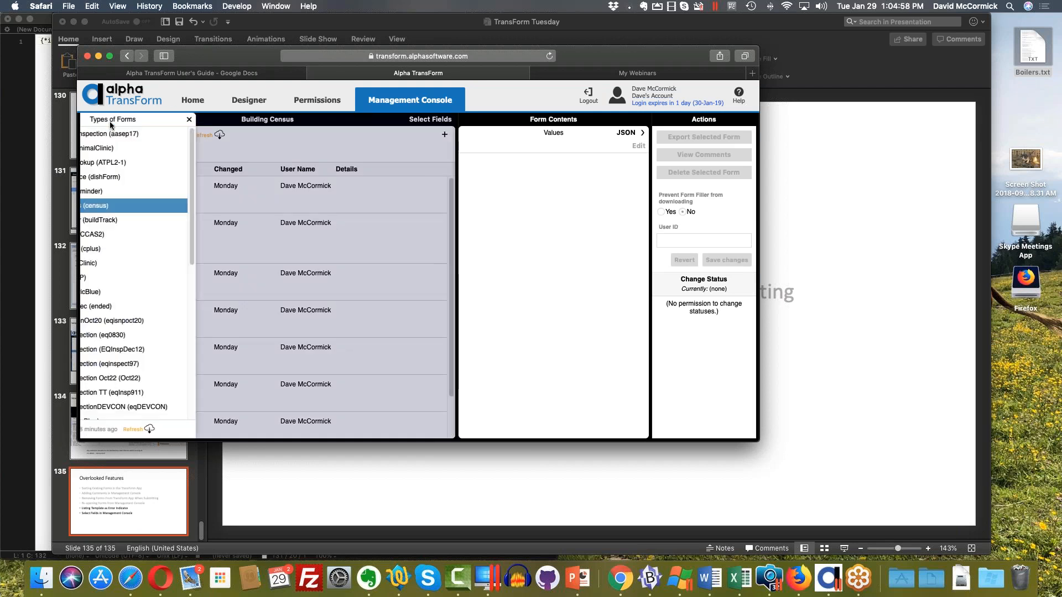
{"action": "left_click", "coordinate": [120, 205]}
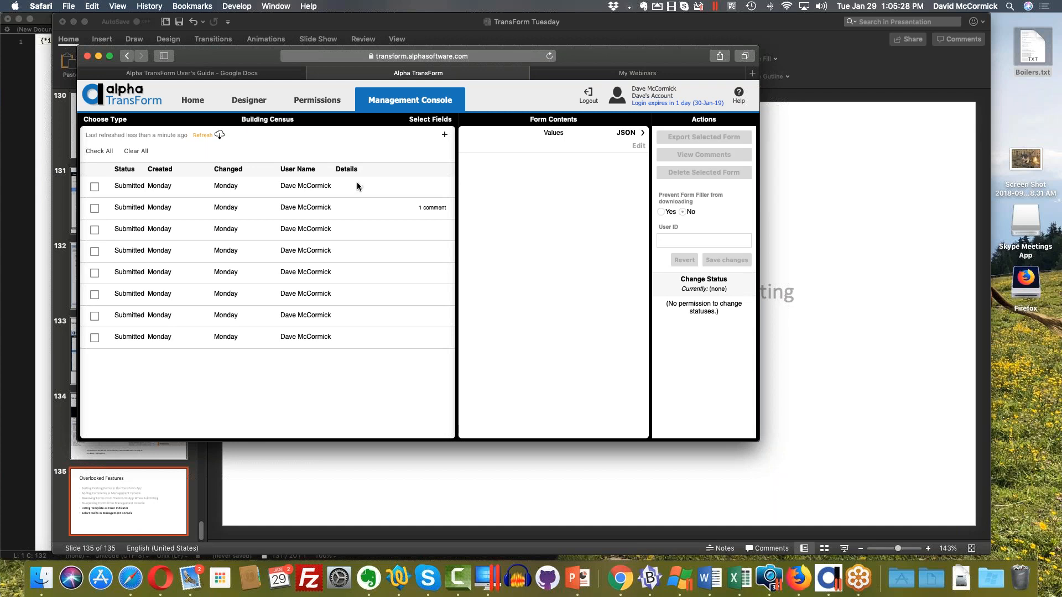
Open the Building Census form type's properties in the Designer with the Advanced Features section expanded.
{"action": "left_click", "coordinate": [258, 107]}
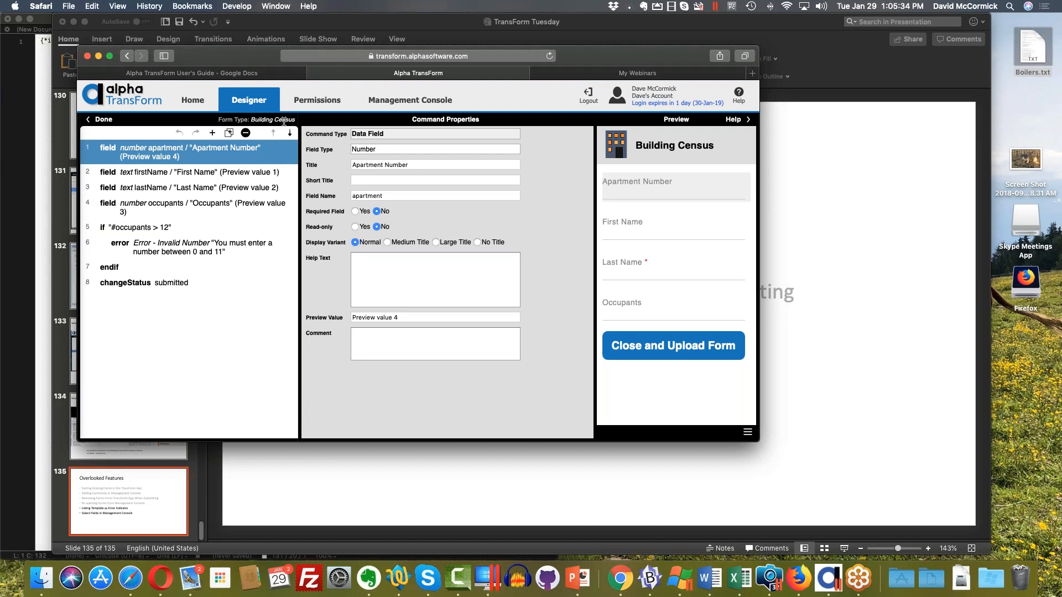
{"action": "left_click", "coordinate": [108, 121]}
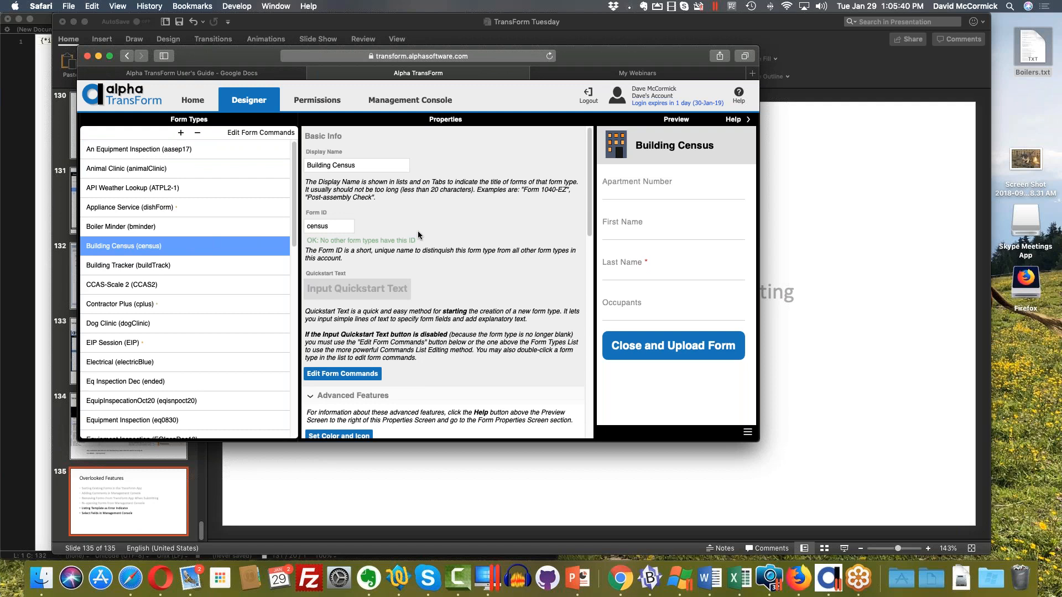
{"action": "scroll", "coordinate": [419, 230], "scroll_direction": "down", "scroll_amount": 5}
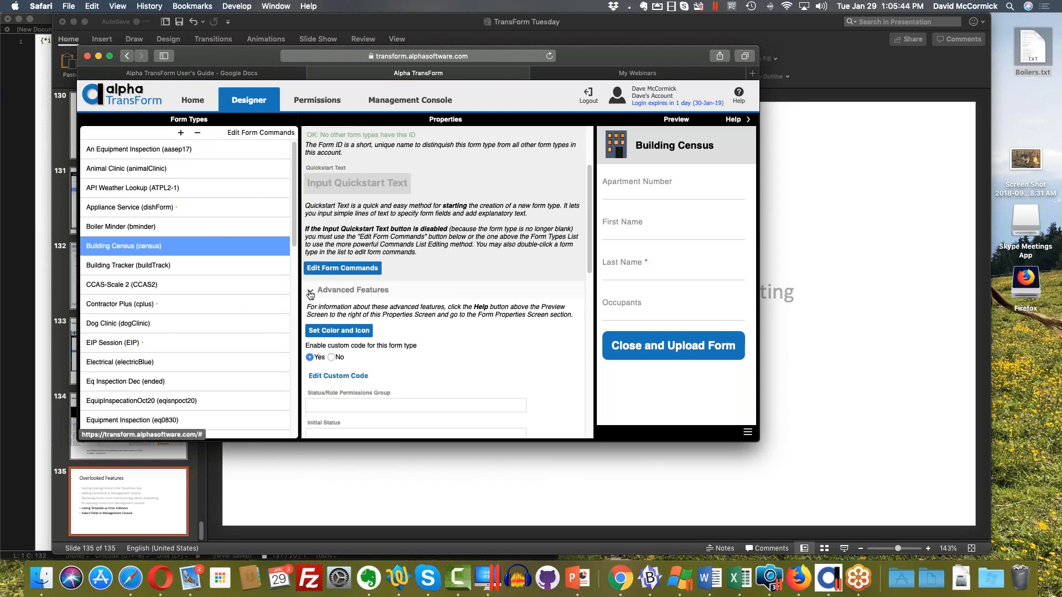
{"action": "left_click", "coordinate": [310, 293]}
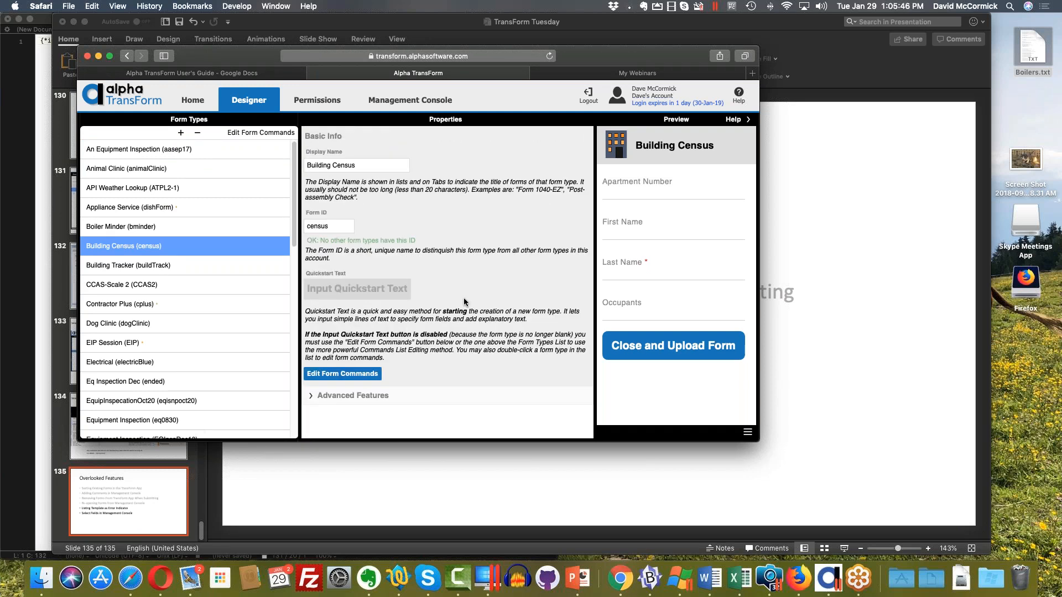
{"action": "left_click", "coordinate": [312, 400]}
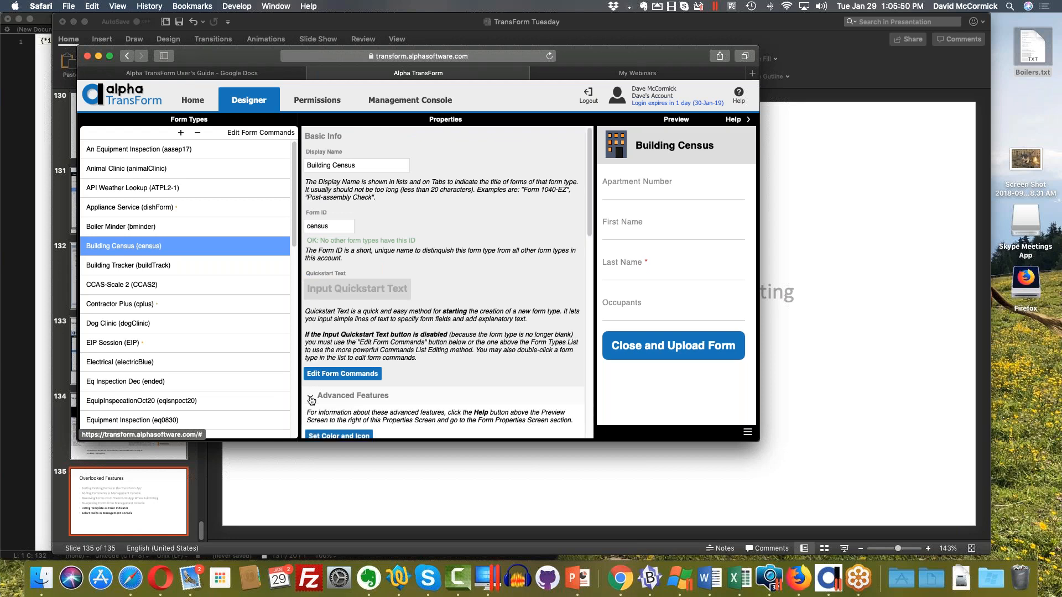
Set the Listing Template of the Building Census form type to "Hello World" and save the changes.
{"action": "scroll", "coordinate": [483, 298], "scroll_direction": "down", "scroll_amount": 5}
{"action": "scroll", "coordinate": [482, 302], "scroll_direction": "down", "scroll_amount": 5}
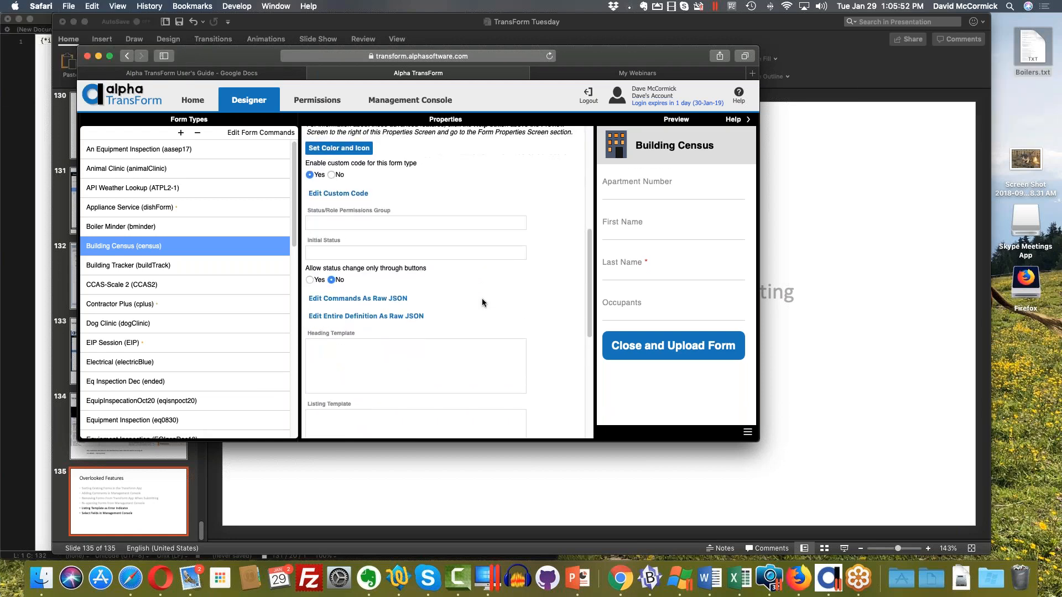
{"action": "left_click", "coordinate": [367, 236]}
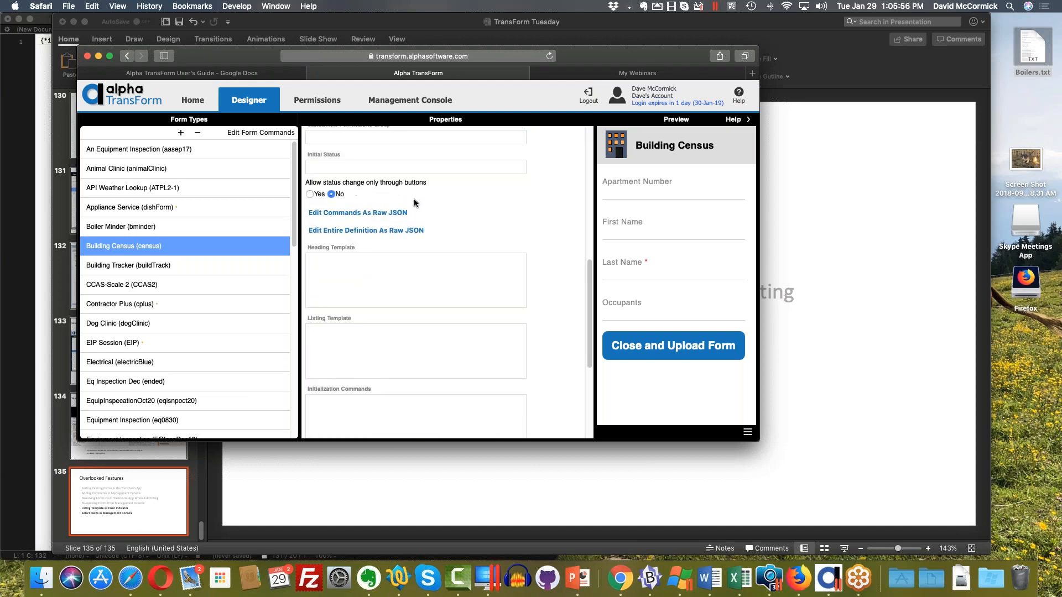
{"action": "scroll", "coordinate": [461, 243], "scroll_direction": "up", "scroll_amount": 2}
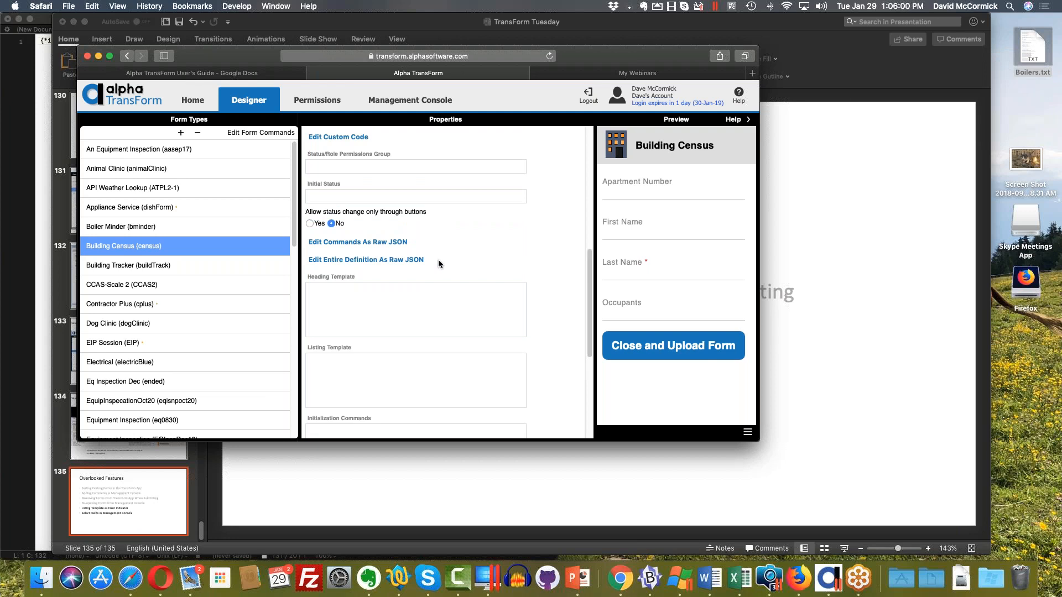
{"action": "scroll", "coordinate": [441, 258], "scroll_direction": "up", "scroll_amount": 1}
{"action": "scroll", "coordinate": [436, 273], "scroll_direction": "down", "scroll_amount": 3}
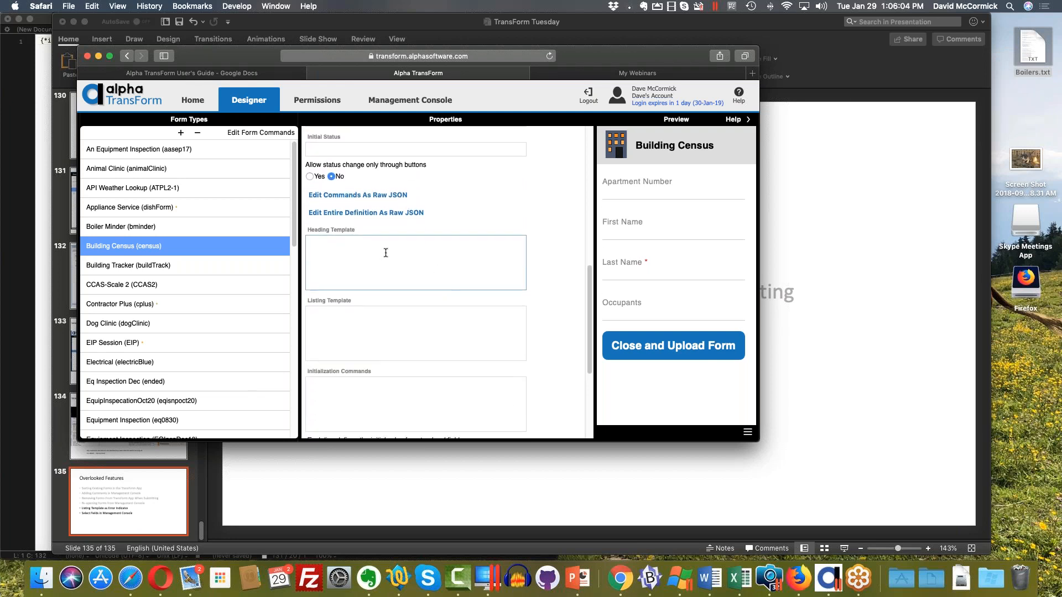
{"action": "scroll", "coordinate": [386, 254], "scroll_direction": "down", "scroll_amount": 1}
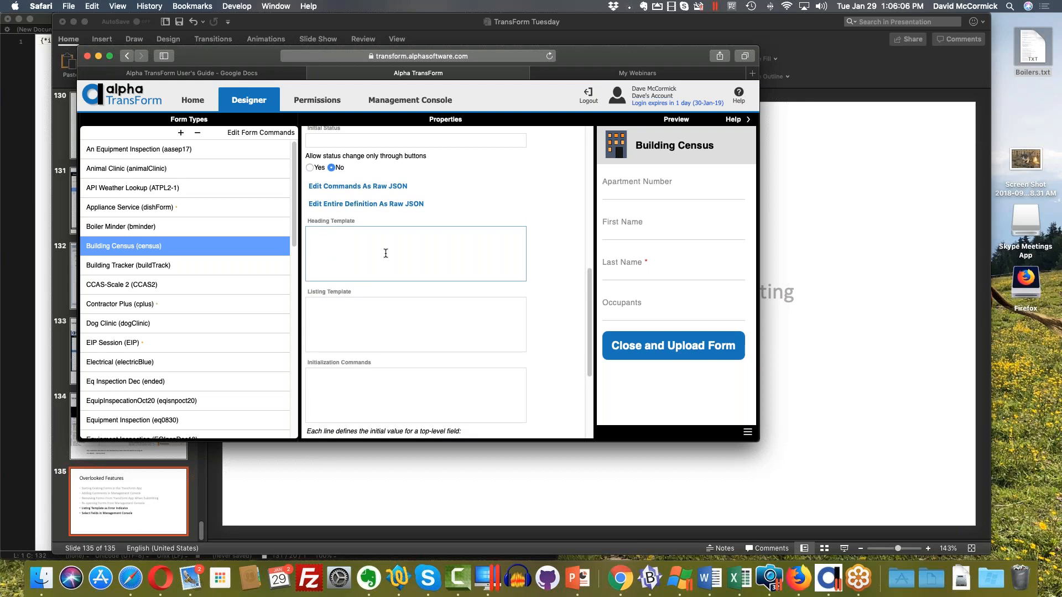
{"action": "scroll", "coordinate": [385, 254], "scroll_direction": "down", "scroll_amount": 3}
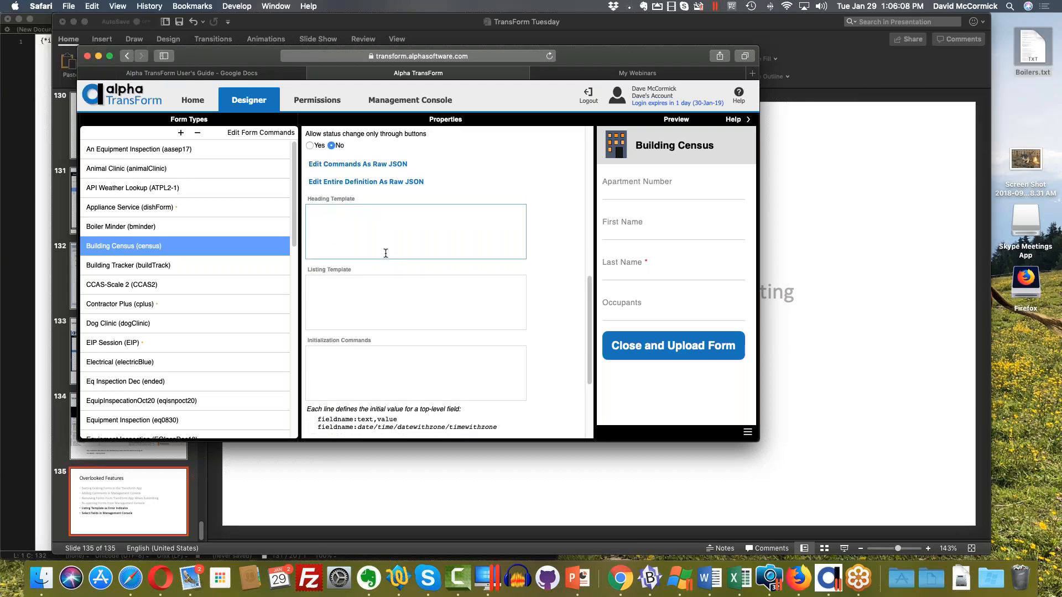
{"action": "left_click", "coordinate": [386, 253]}
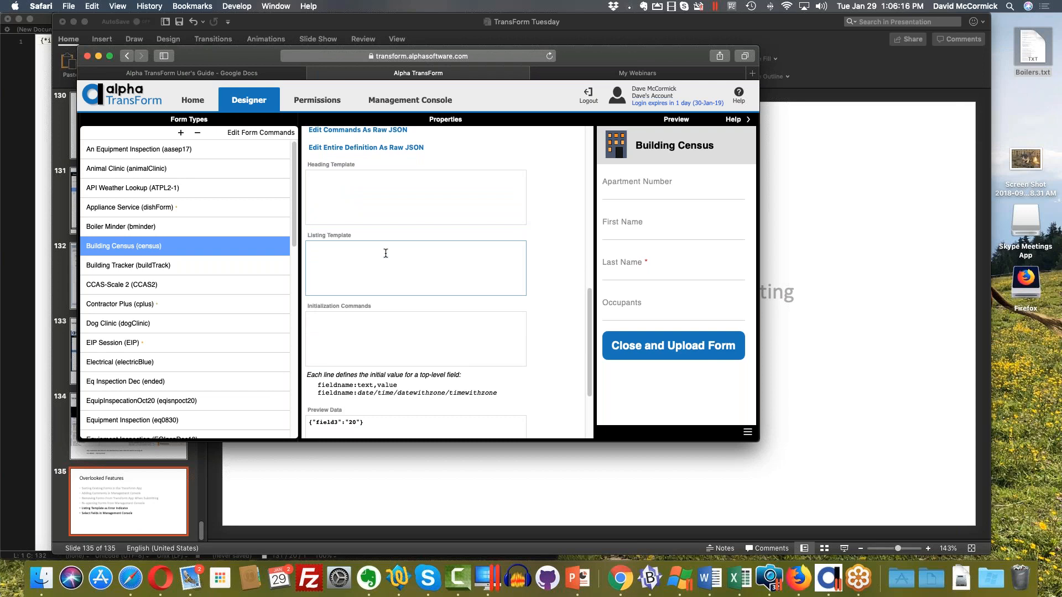
{"action": "left_click", "coordinate": [385, 253]}
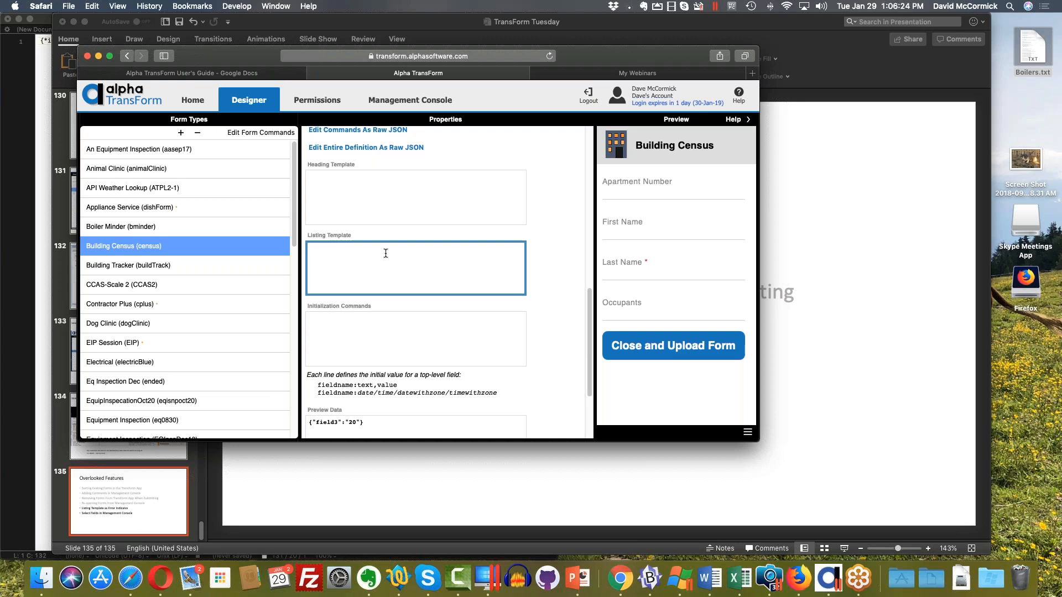
{"action": "type", "text": "ello World"}
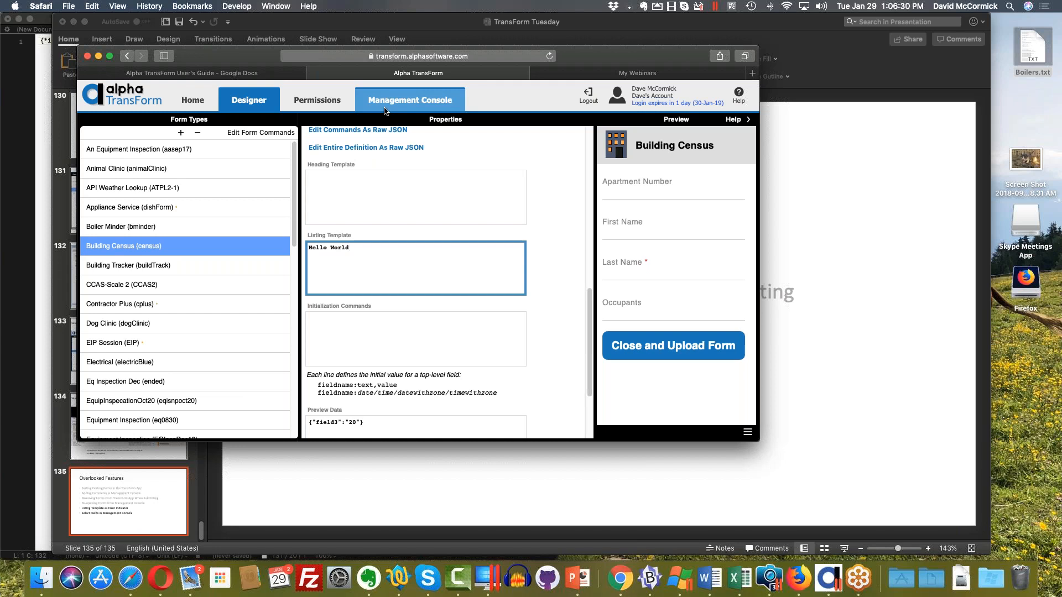
{"action": "left_click", "coordinate": [358, 324]}
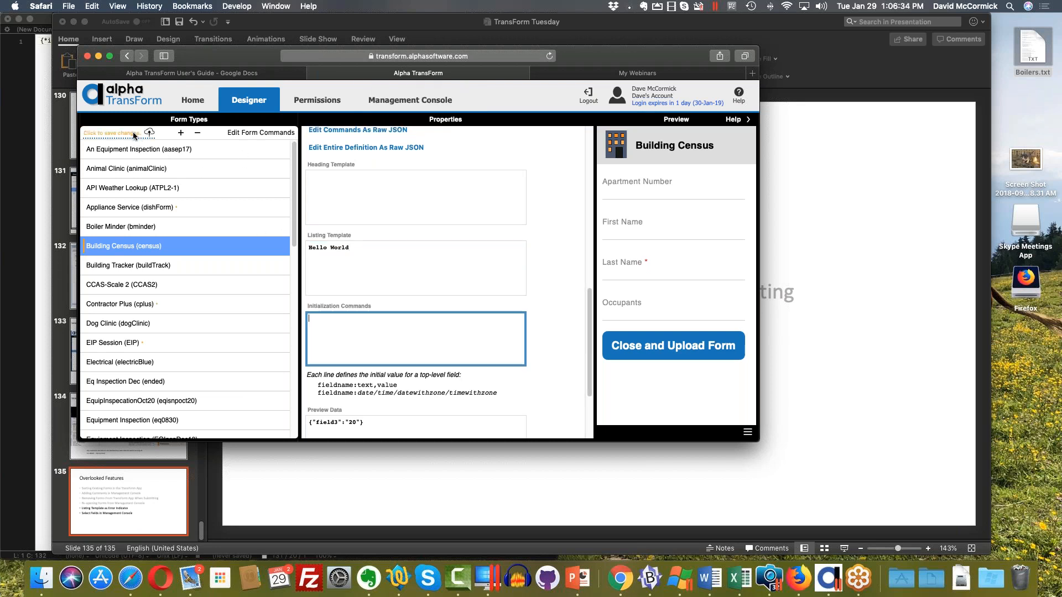
{"action": "left_click", "coordinate": [133, 132]}
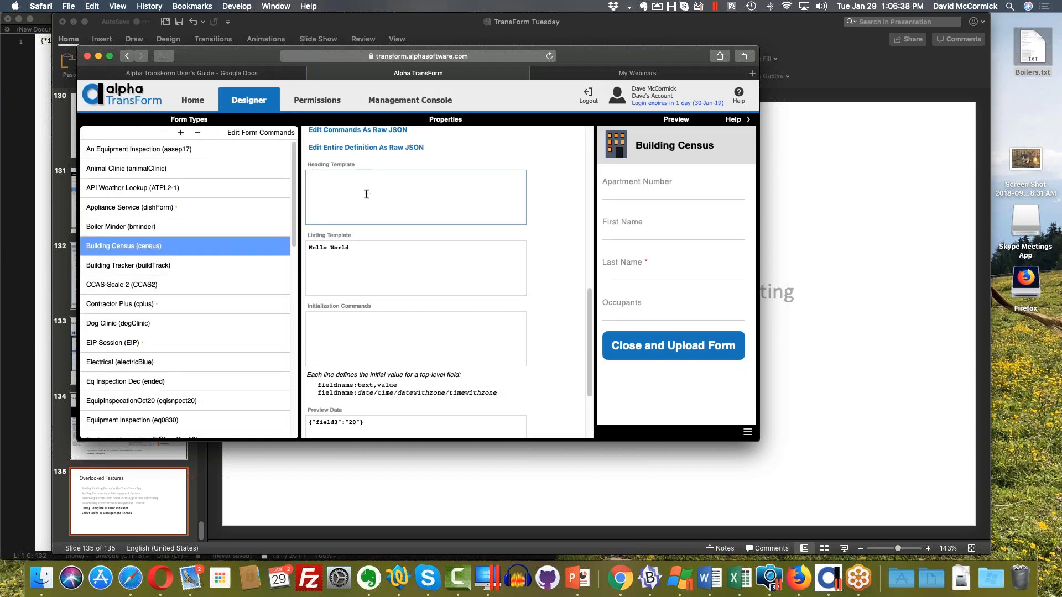
Refresh the form types in the Management Console and check the Details column of the Building Census forms.
{"action": "left_click", "coordinate": [413, 100]}
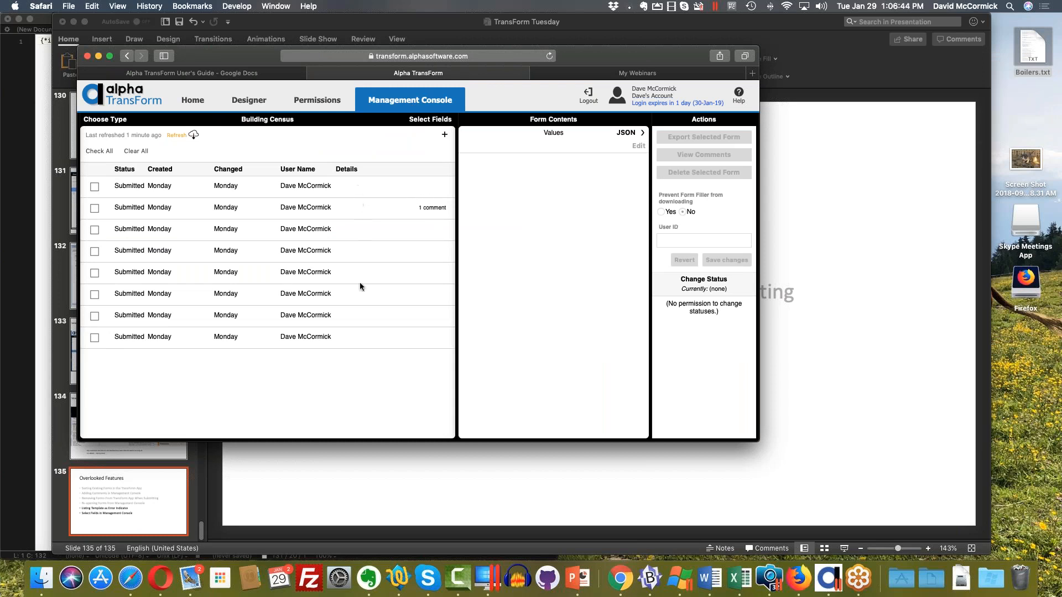
{"action": "left_click", "coordinate": [178, 136]}
{"action": "left_click", "coordinate": [118, 120]}
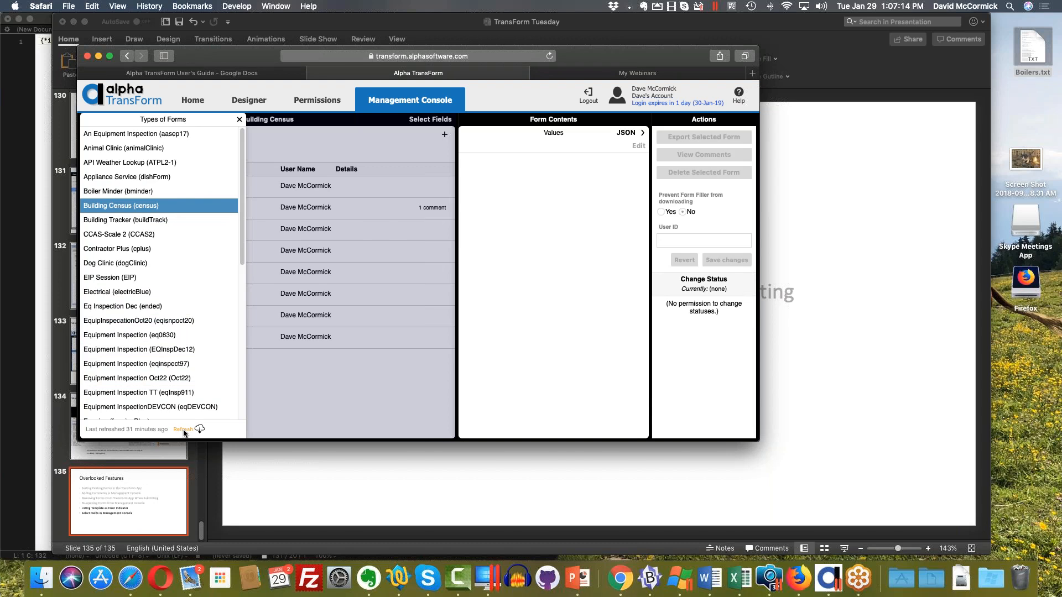
{"action": "left_click", "coordinate": [184, 430]}
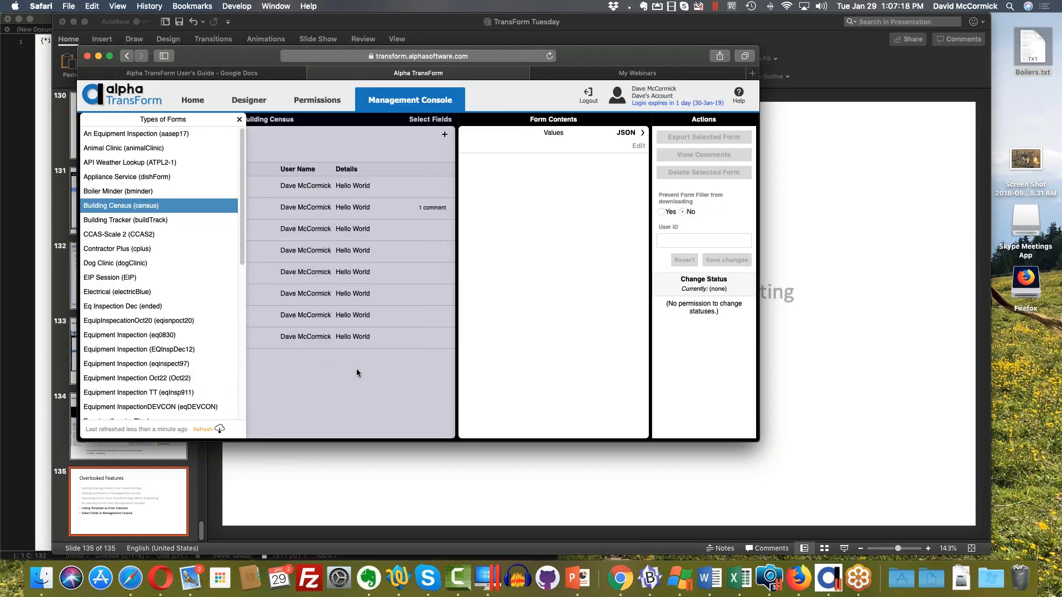
{"action": "left_click", "coordinate": [239, 120]}
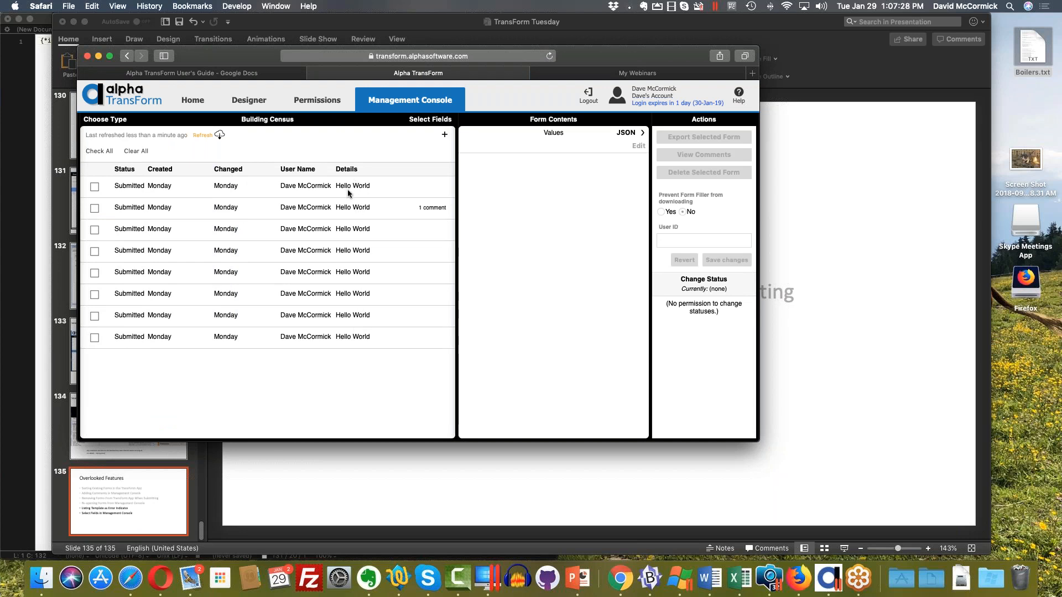
Replace the Listing Template text in the Designer with "Occupants: #occupants" and save the form type.
{"action": "left_click", "coordinate": [247, 97]}
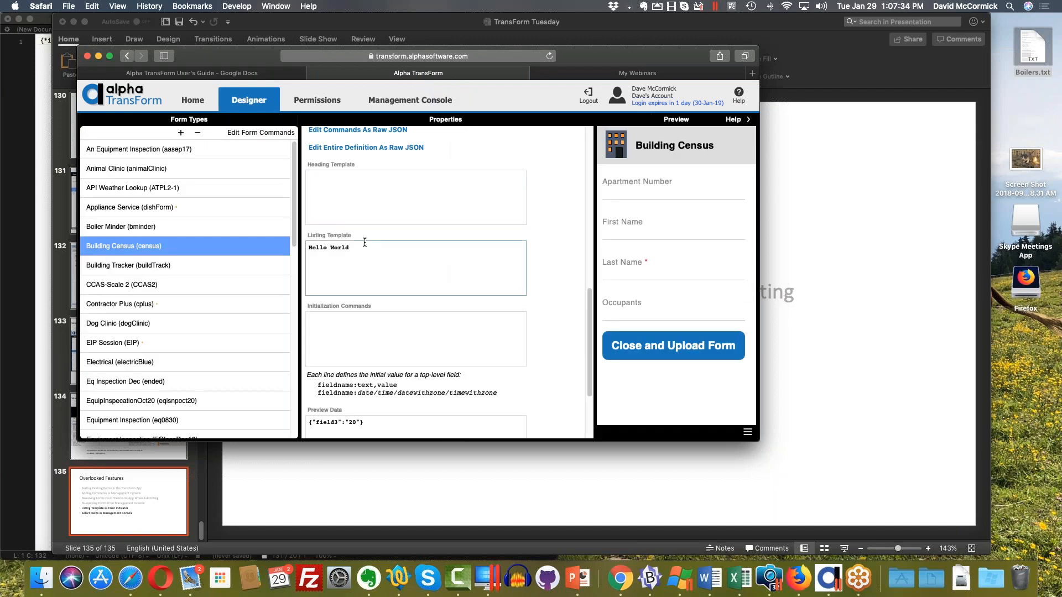
{"action": "left_click_drag", "start_coordinate": [364, 250], "coordinate": [263, 238]}
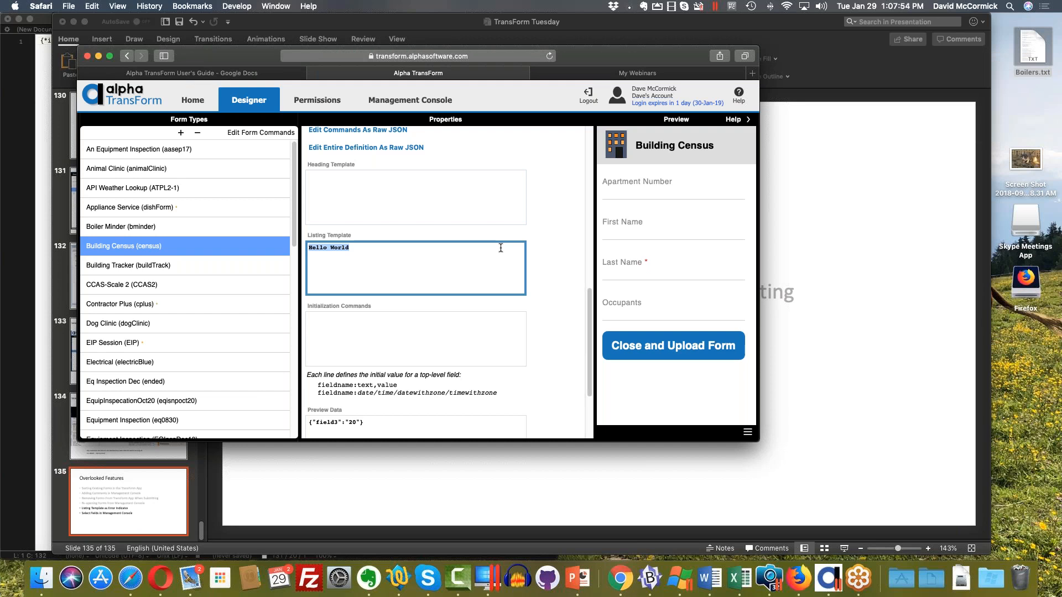
{"action": "type", "text": "#"}
{"action": "type", "text": "occ"}
{"action": "type", "text": "upan"}
{"action": "type", "text": "Occupants:"}
{"action": "left_click", "coordinate": [410, 250]}
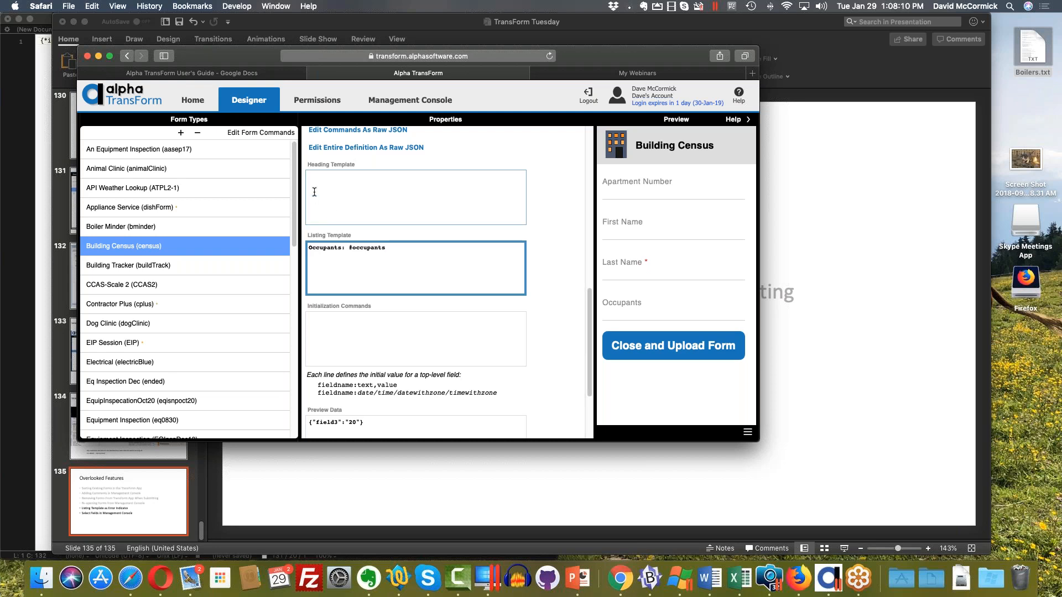
{"action": "left_click", "coordinate": [348, 343]}
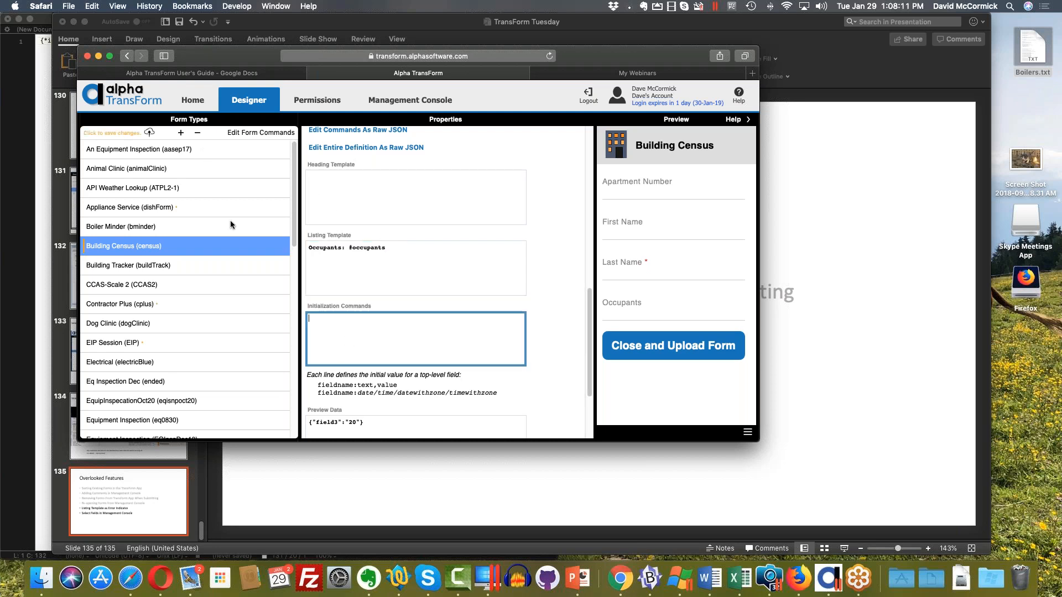
{"action": "left_click", "coordinate": [134, 131]}
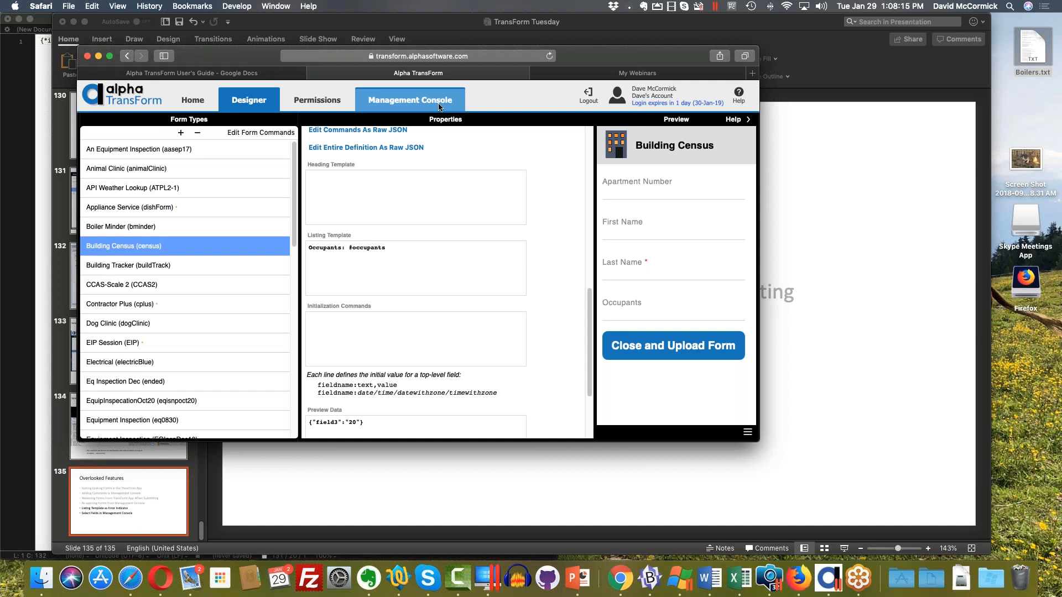
Reload the form types and the submitted forms in the Management Console to see the #occupants template's output.
{"action": "left_click", "coordinate": [440, 105]}
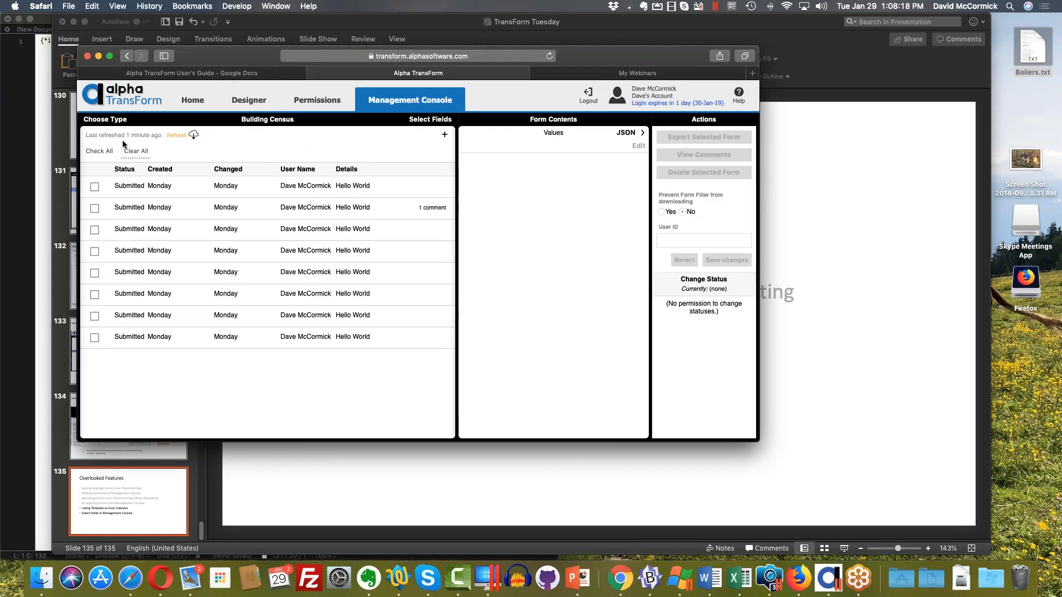
{"action": "left_click", "coordinate": [105, 119]}
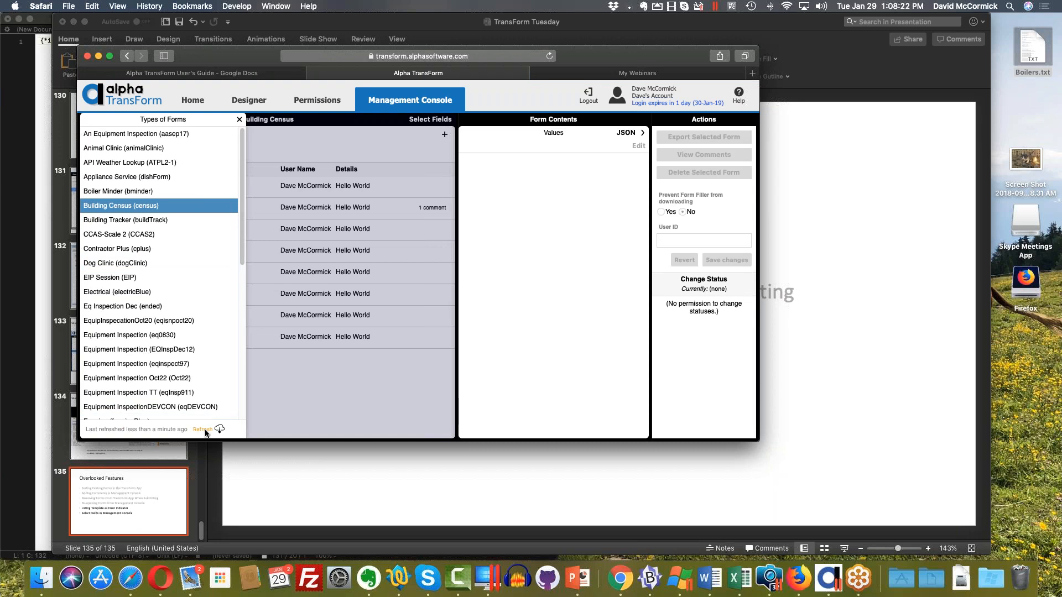
{"action": "left_click", "coordinate": [204, 430]}
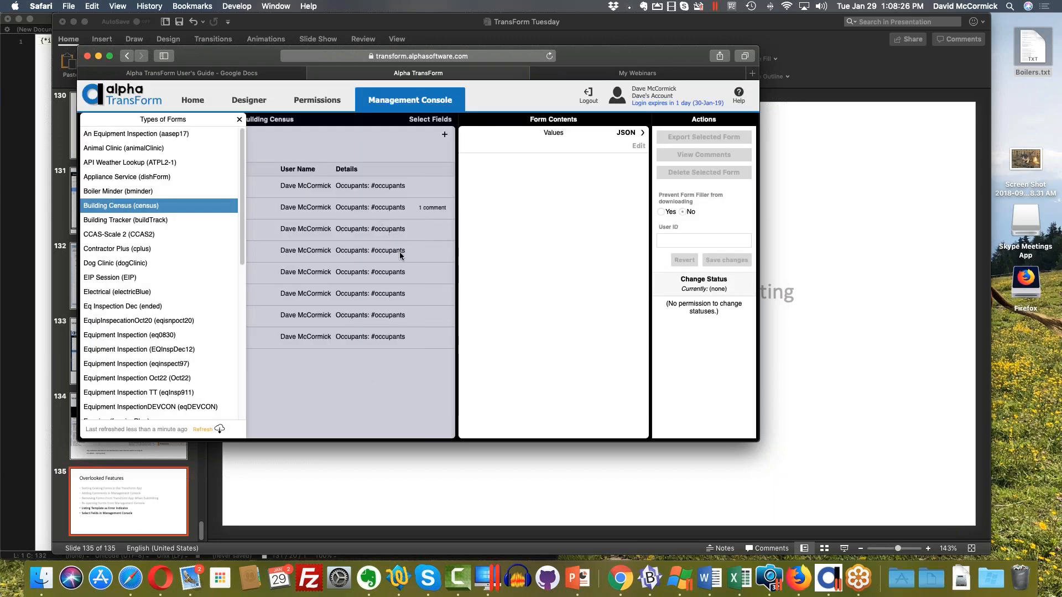
{"action": "left_click", "coordinate": [240, 120]}
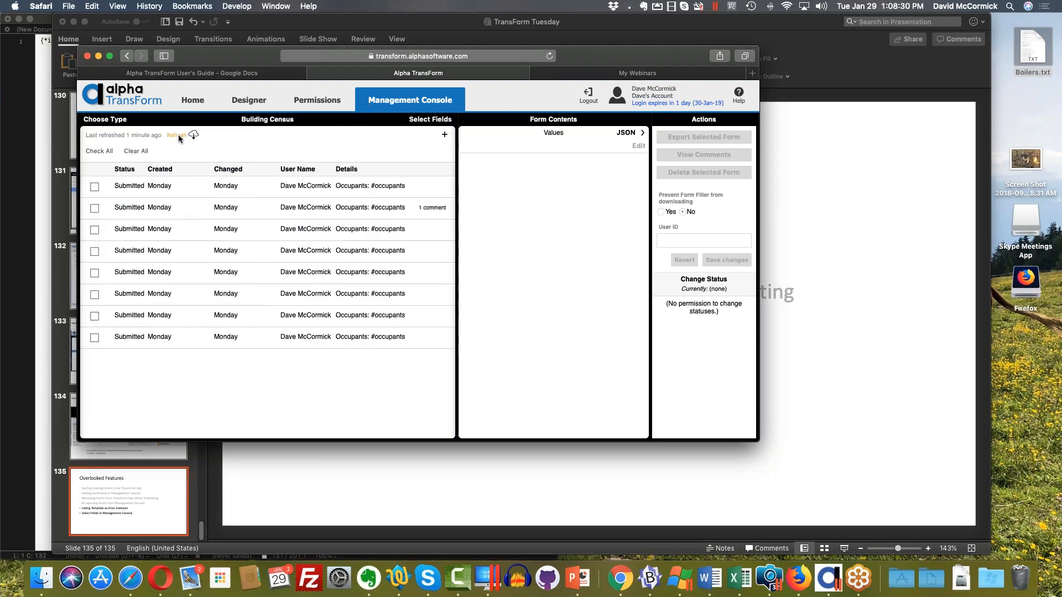
{"action": "left_click", "coordinate": [178, 135]}
Check the Occupants field's name and the IF test that uses it in the Building Census form commands.
{"action": "left_click", "coordinate": [245, 103]}
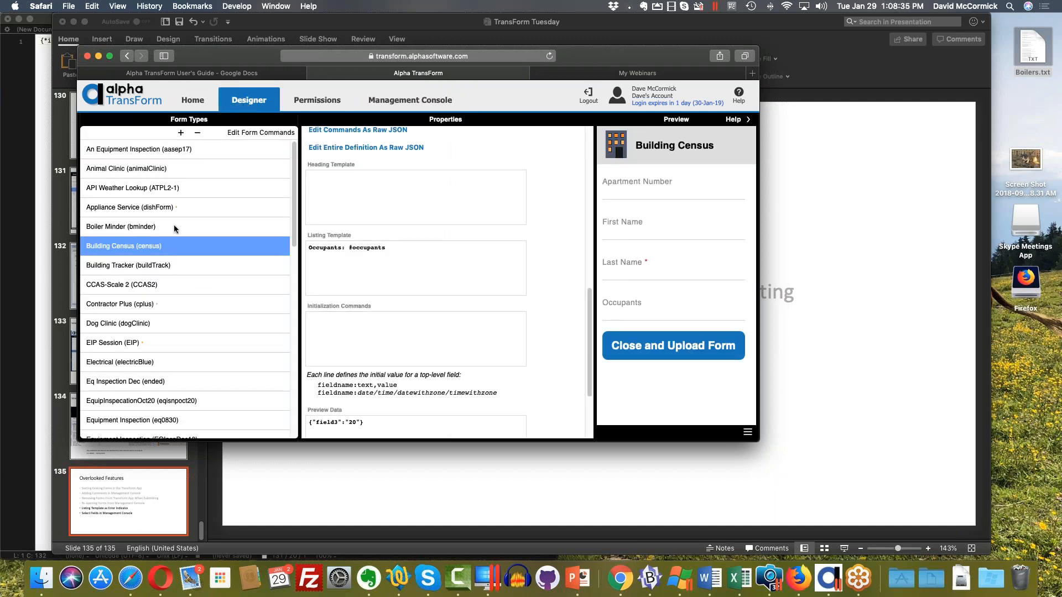
{"action": "double_click", "coordinate": [147, 246]}
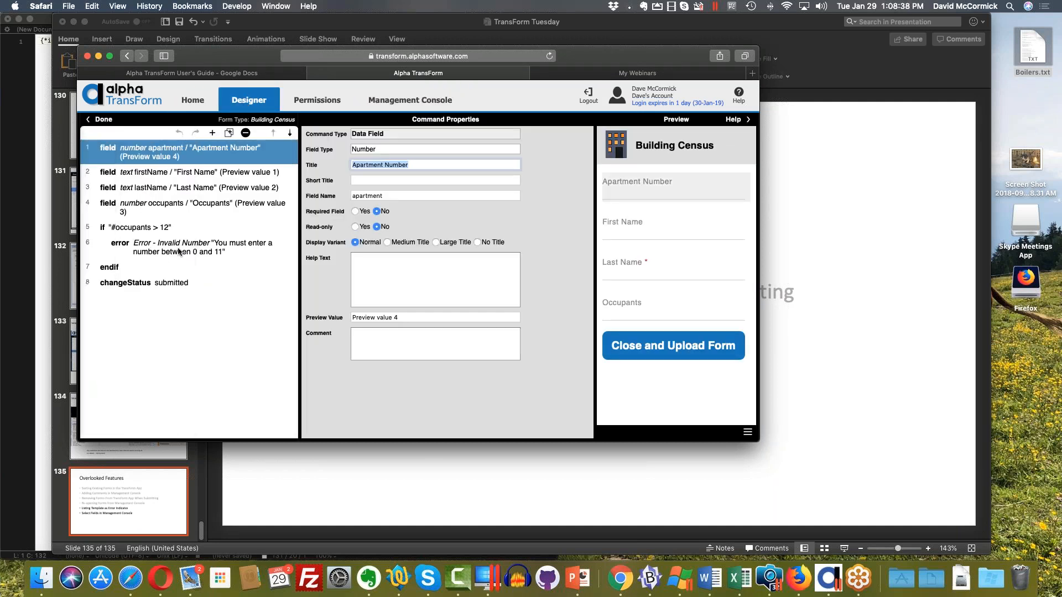
{"action": "left_click", "coordinate": [164, 232]}
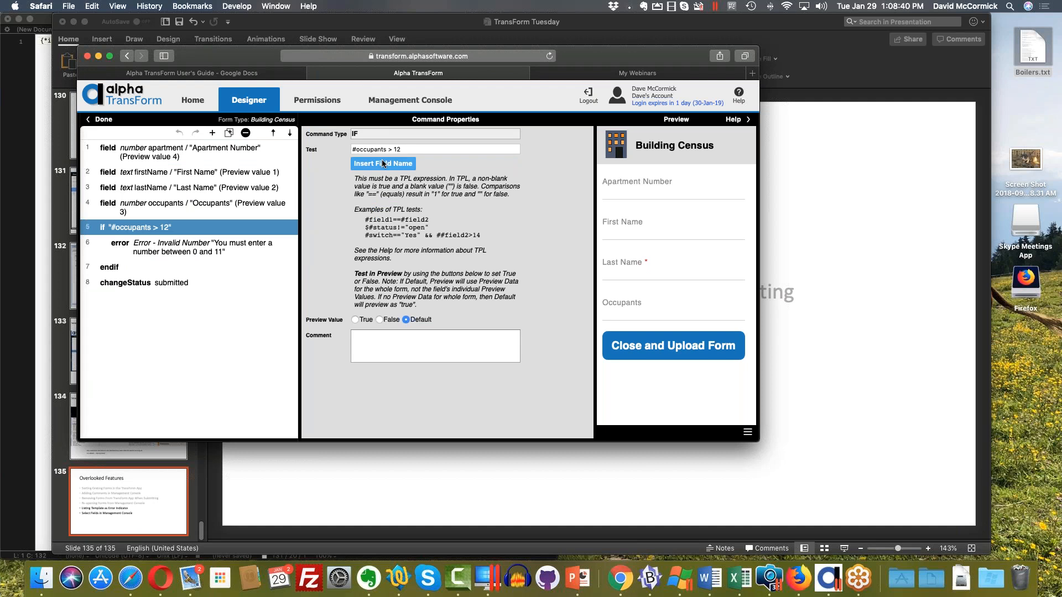
{"action": "left_click", "coordinate": [199, 208]}
{"action": "left_click_drag", "start_coordinate": [407, 194], "coordinate": [354, 196]}
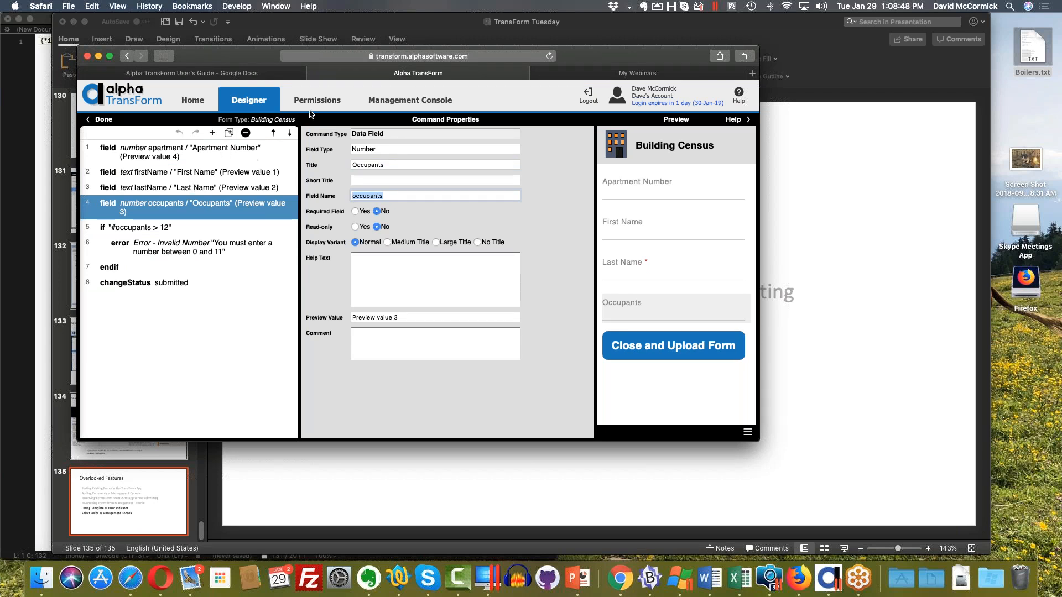
{"action": "left_click", "coordinate": [99, 120]}
Enclose the field reference in curly braces so the Listing Template reads "Occupants: {#occupants}", and save the changes.
{"action": "left_click", "coordinate": [423, 337]}
{"action": "scroll", "coordinate": [427, 327], "scroll_direction": "down", "scroll_amount": 3}
{"action": "scroll", "coordinate": [429, 313], "scroll_direction": "up", "scroll_amount": 3}
{"action": "left_click", "coordinate": [404, 260]}
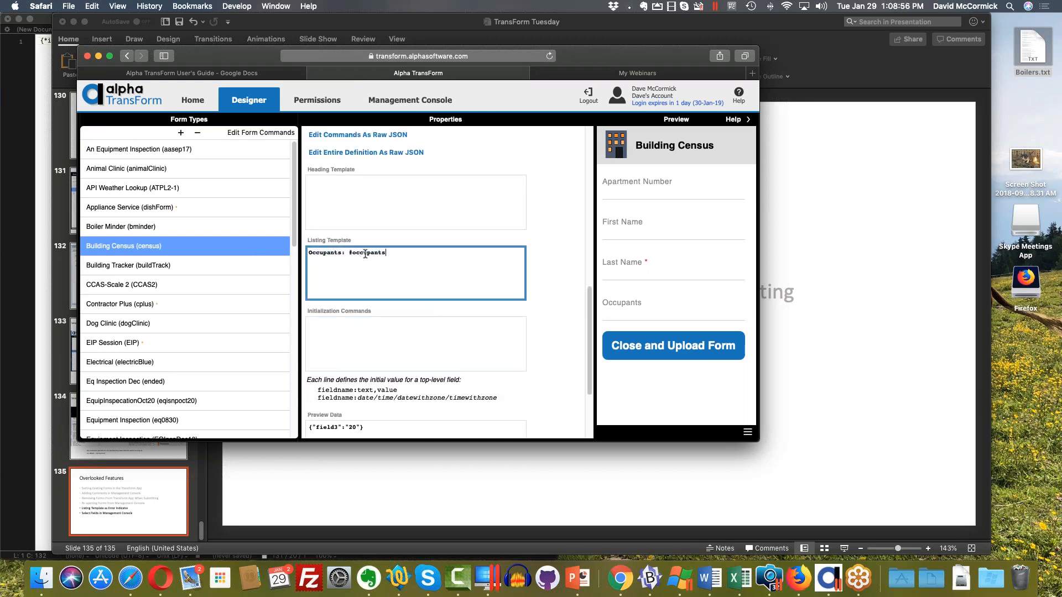
{"action": "left_click_drag", "start_coordinate": [348, 254], "coordinate": [386, 254]}
{"action": "type", "text": "occupants"}
{"action": "key", "text": "alt+Left"}
{"action": "type", "text": "#"}
{"action": "type", "text": "{"}
{"action": "scroll", "coordinate": [420, 277], "scroll_direction": "down", "scroll_amount": 5}
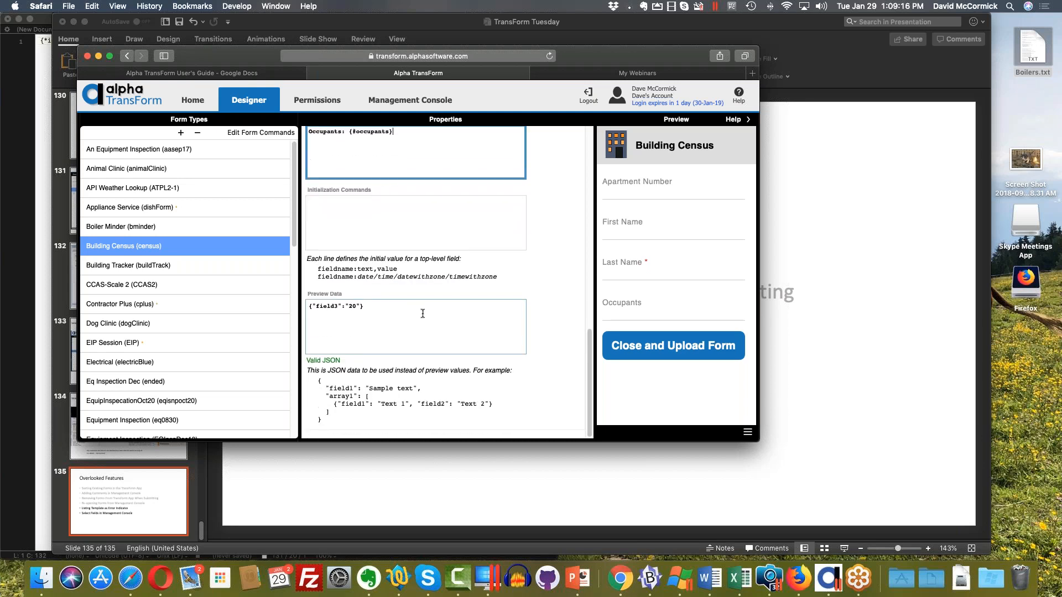
{"action": "scroll", "coordinate": [423, 305], "scroll_direction": "up", "scroll_amount": 3}
{"action": "key", "text": "Tab"}
{"action": "left_click", "coordinate": [114, 134]}
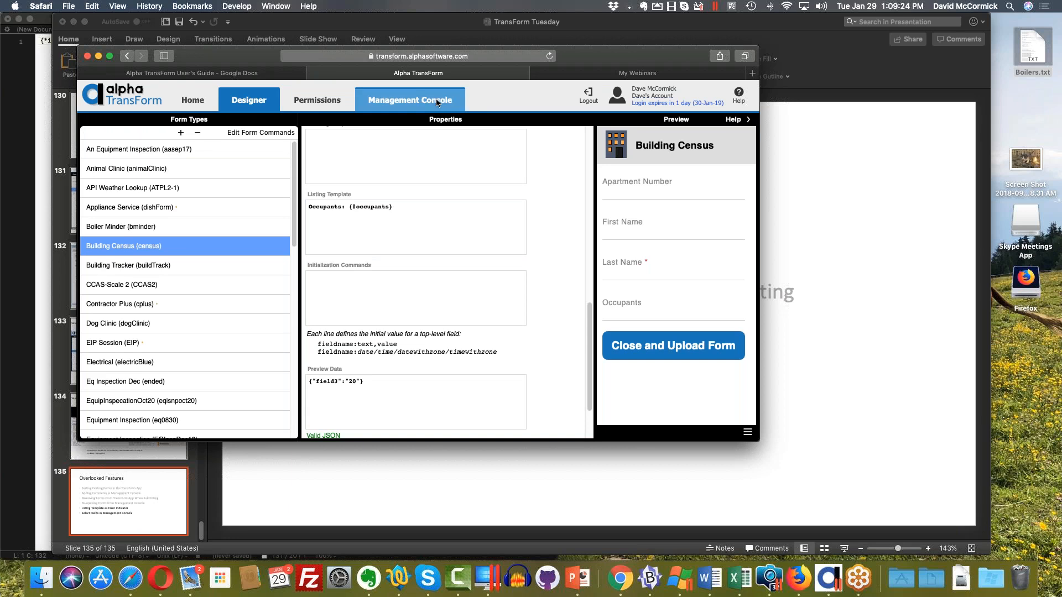
Refresh the form types in the Management Console and review the number of occupants listed for each Building Census form.
{"action": "left_click", "coordinate": [410, 100]}
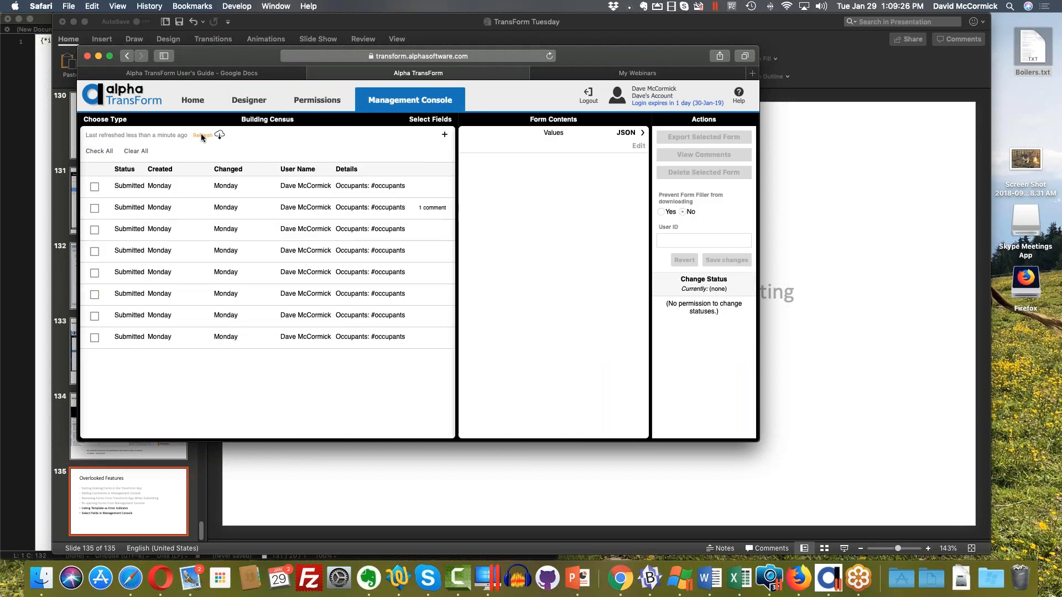
{"action": "left_click", "coordinate": [105, 120]}
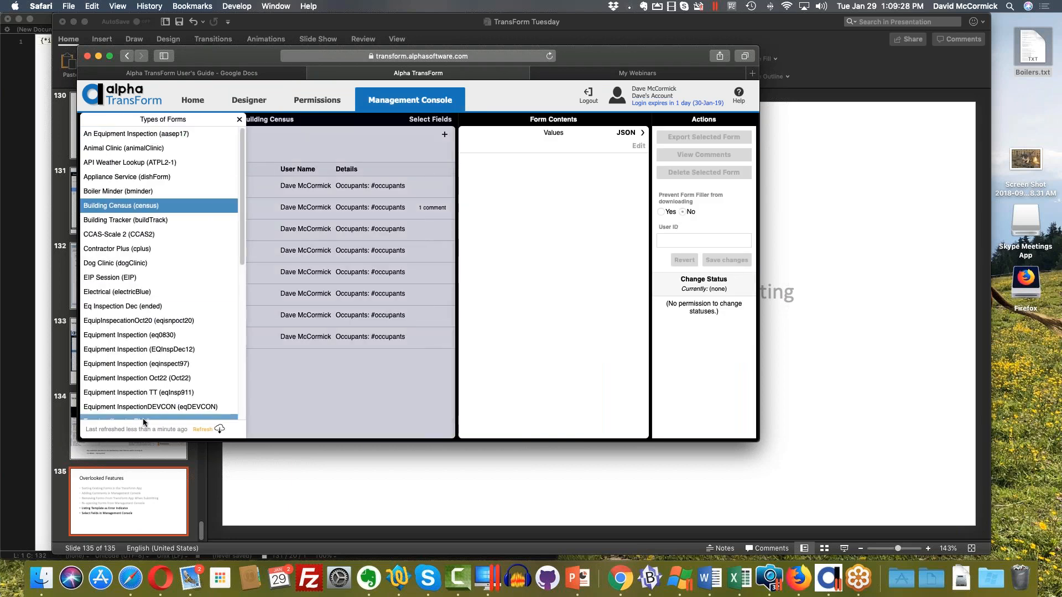
{"action": "left_click", "coordinate": [202, 430]}
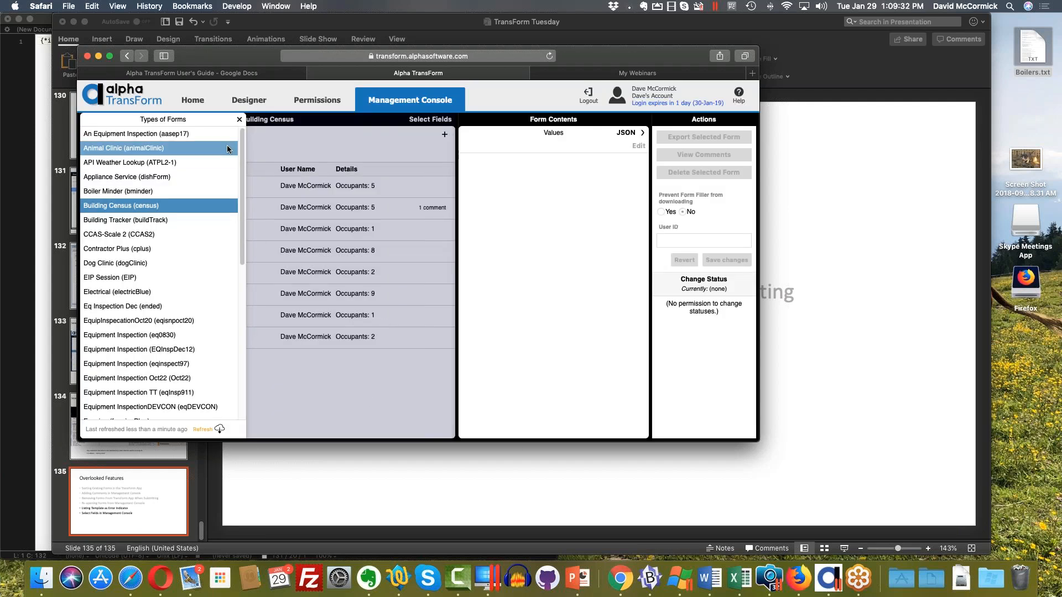
{"action": "left_click", "coordinate": [239, 119]}
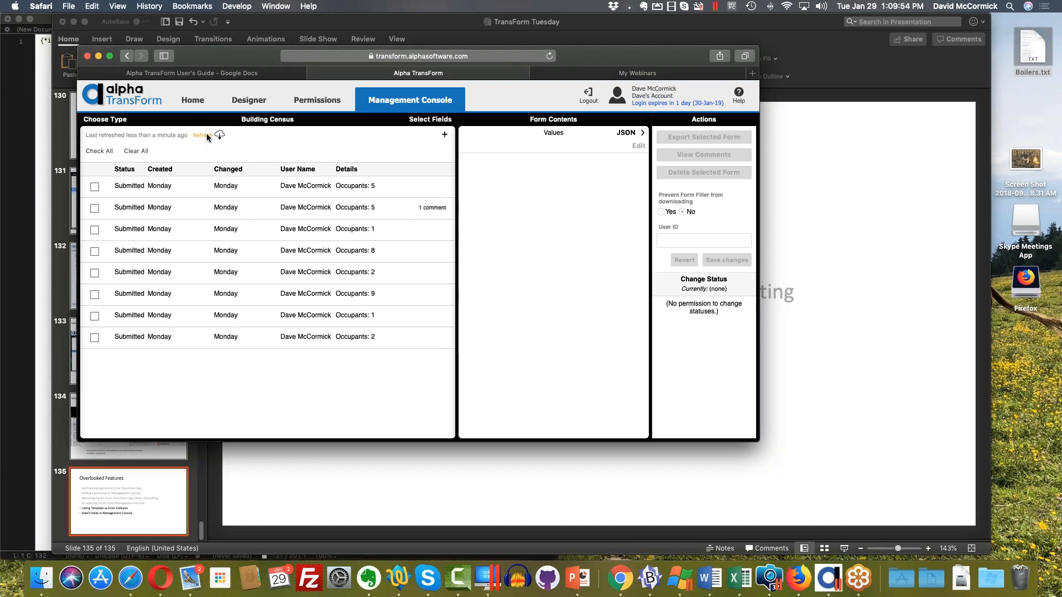
Replace the Building Census Listing Template in the Designer with the {*if #occupants>8} red "Check Occupancy" div code copied from the BBEdit document.
{"action": "left_click", "coordinate": [244, 104]}
{"action": "left_click", "coordinate": [445, 391]}
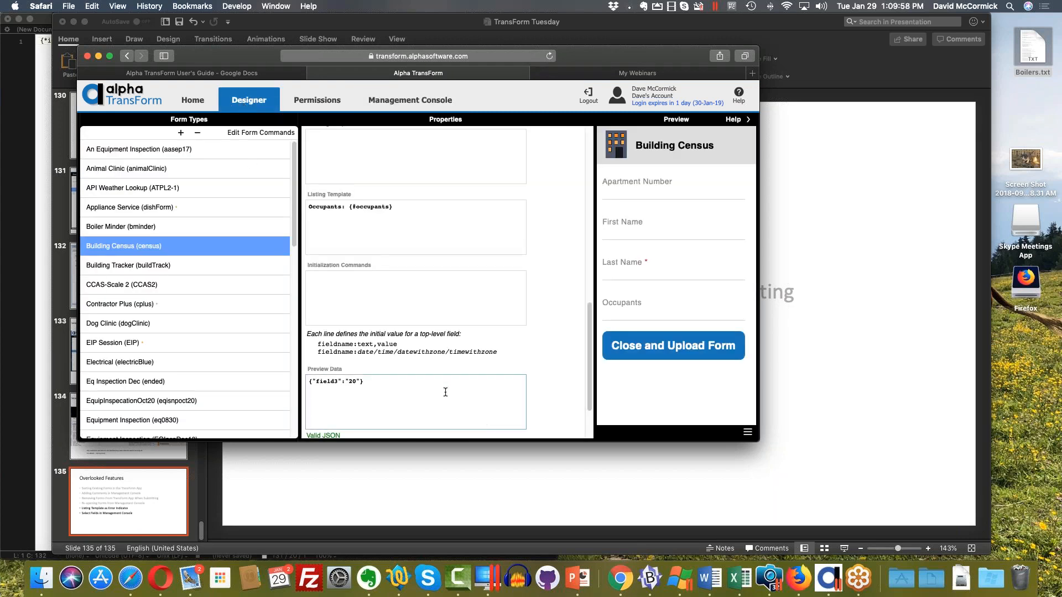
{"action": "scroll", "coordinate": [408, 321], "scroll_direction": "down", "scroll_amount": 3}
{"action": "scroll", "coordinate": [408, 321], "scroll_direction": "up", "scroll_amount": 4}
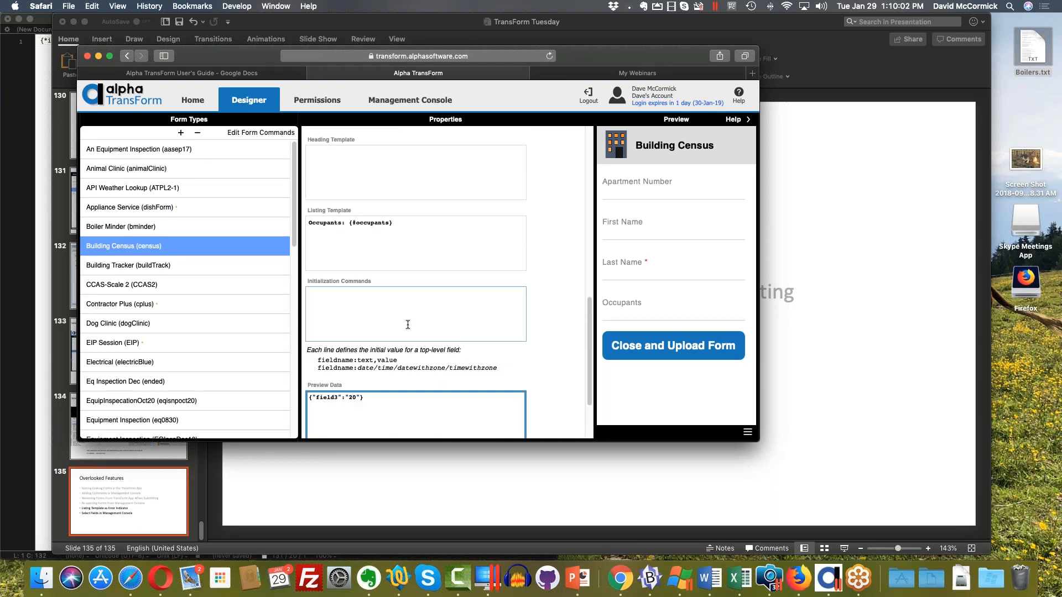
{"action": "scroll", "coordinate": [408, 325], "scroll_direction": "up", "scroll_amount": 3}
{"action": "left_click", "coordinate": [483, 285]}
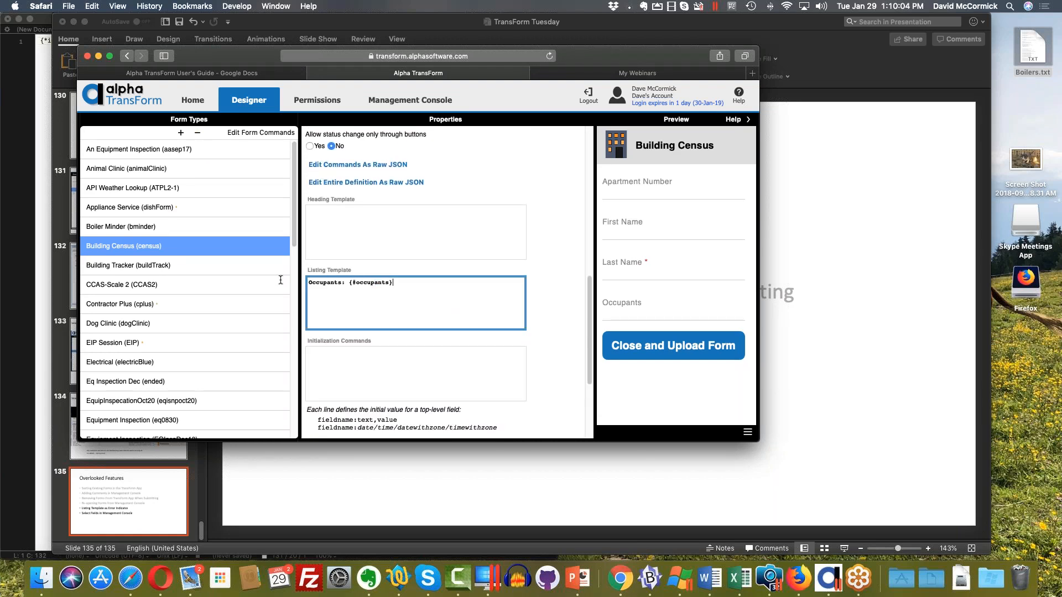
{"action": "left_click", "coordinate": [32, 122]}
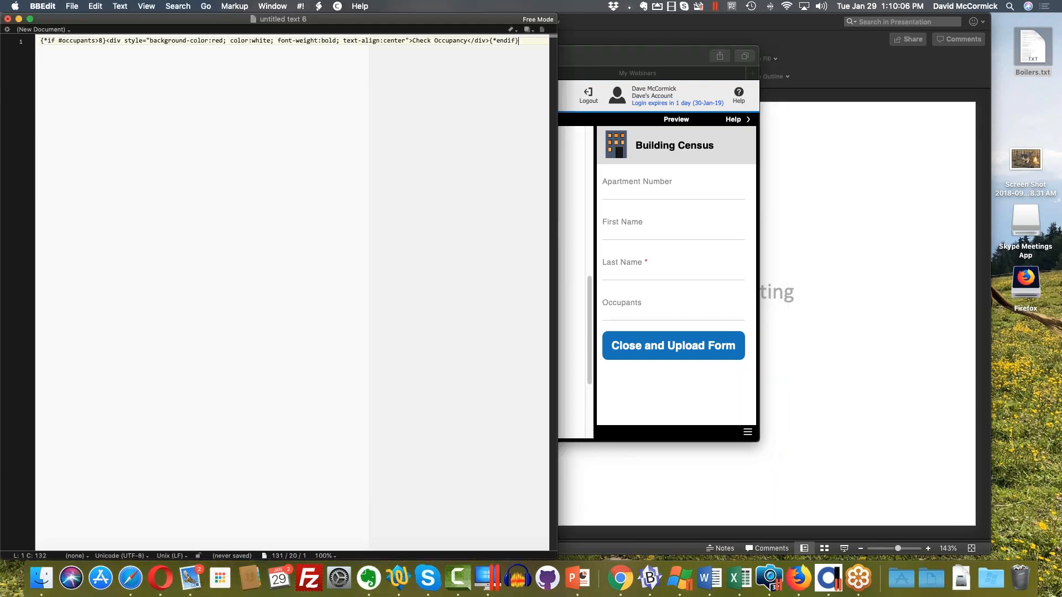
{"action": "left_click_drag", "start_coordinate": [42, 40], "coordinate": [531, 39]}
{"action": "key", "text": "super+c"}
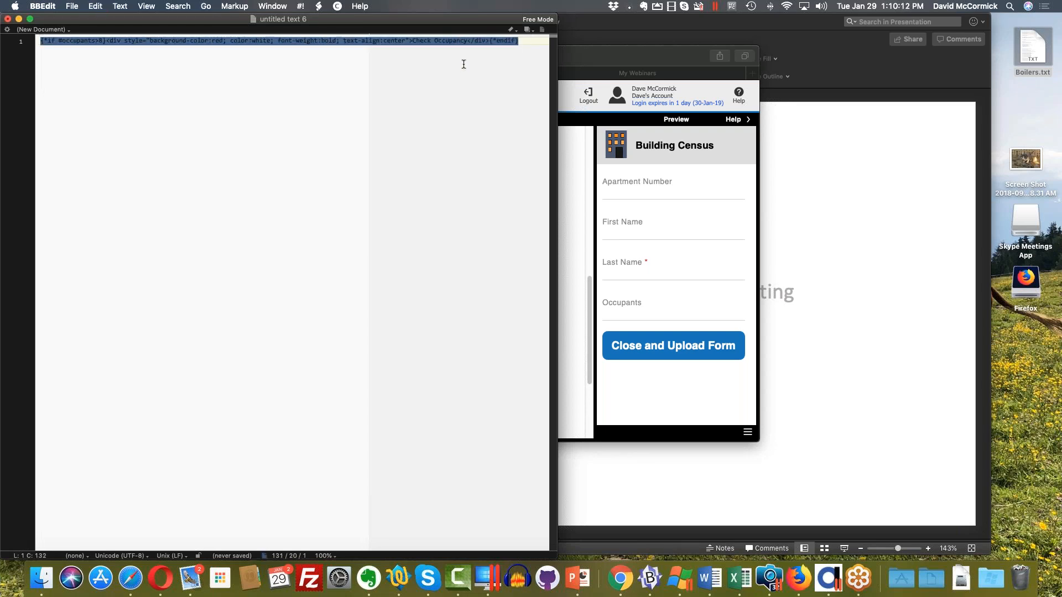
{"action": "left_click", "coordinate": [615, 59]}
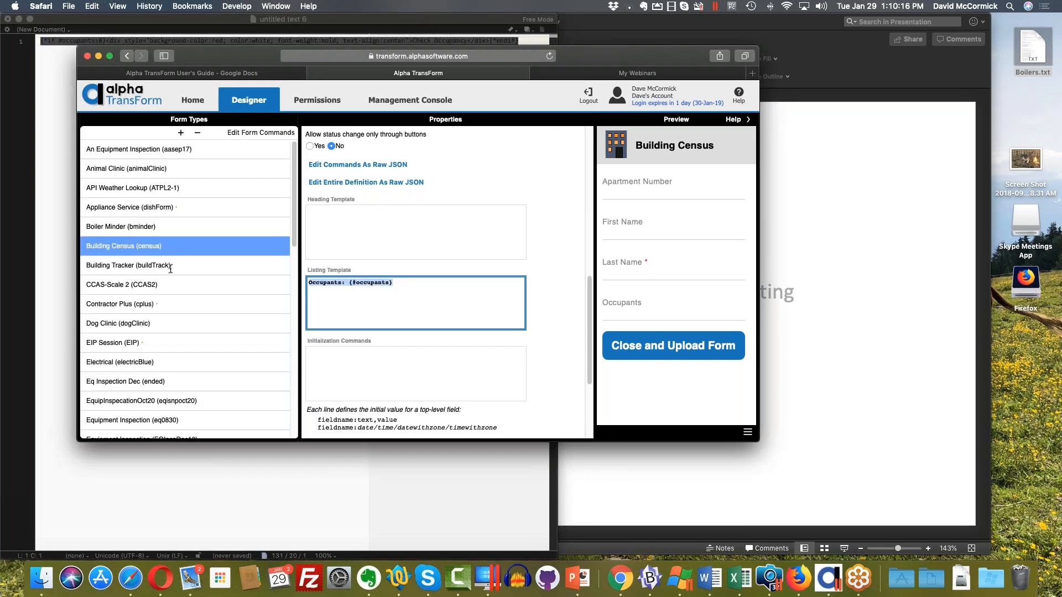
{"action": "key", "text": "super+v"}
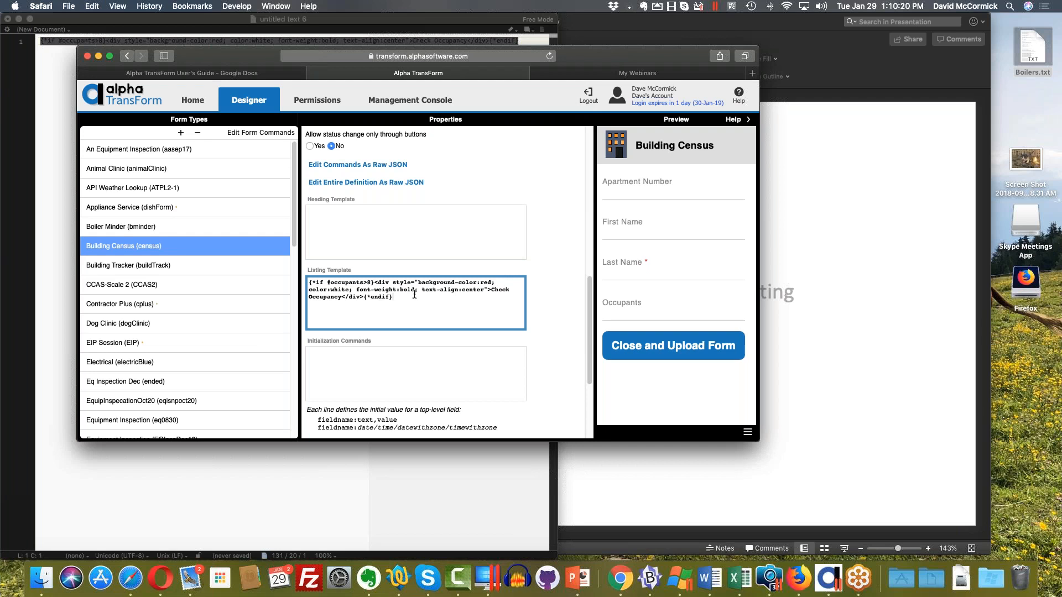
Switch to BBEdit and zoom the template code in to 110% for easier reading.
{"action": "left_click", "coordinate": [334, 24]}
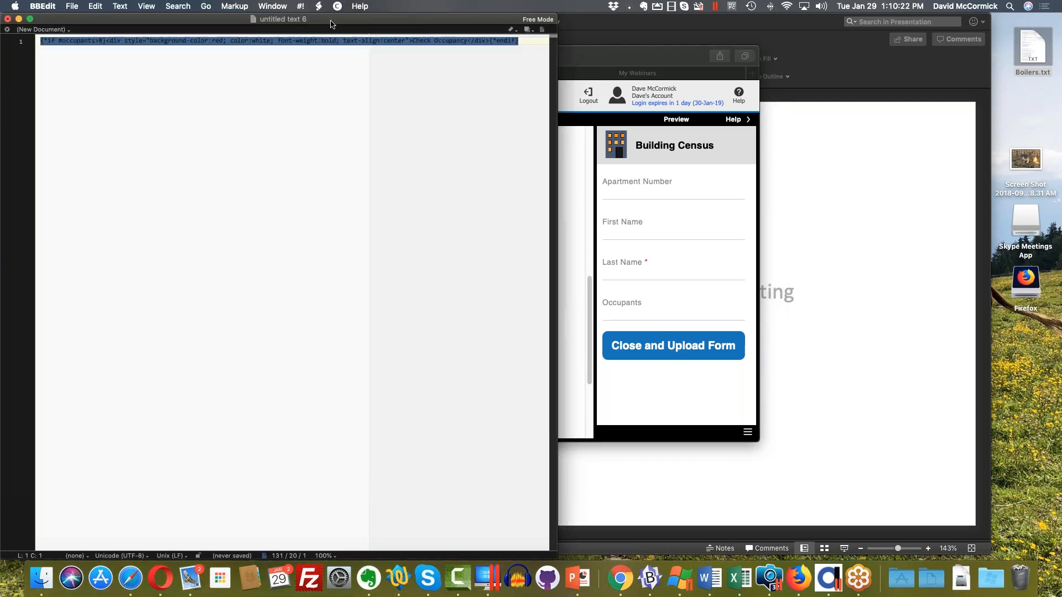
{"action": "left_click_drag", "start_coordinate": [326, 20], "coordinate": [486, 20]}
{"action": "left_click", "coordinate": [450, 72]}
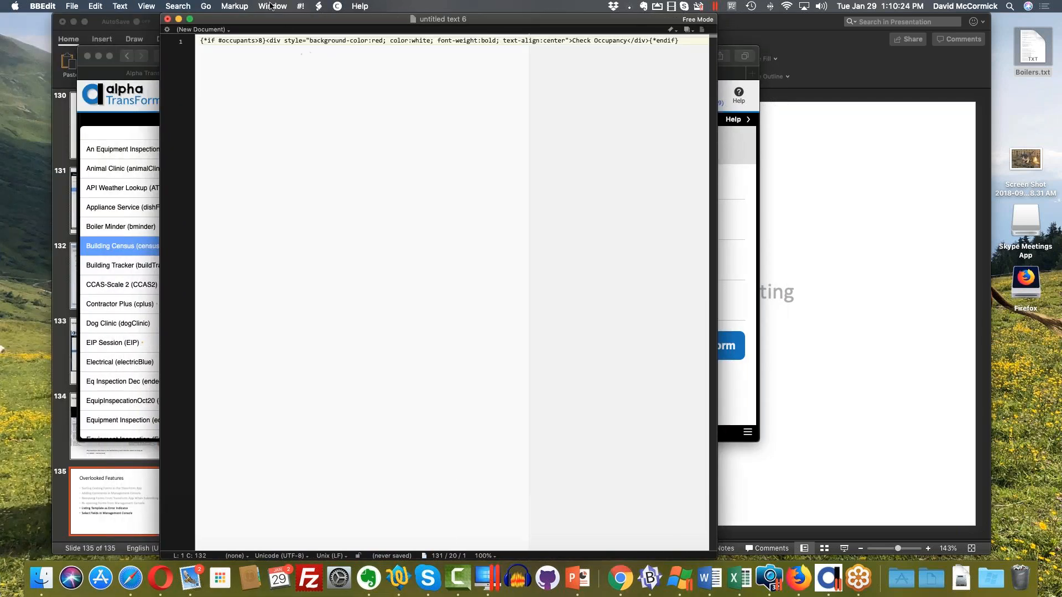
{"action": "left_click", "coordinate": [146, 6]}
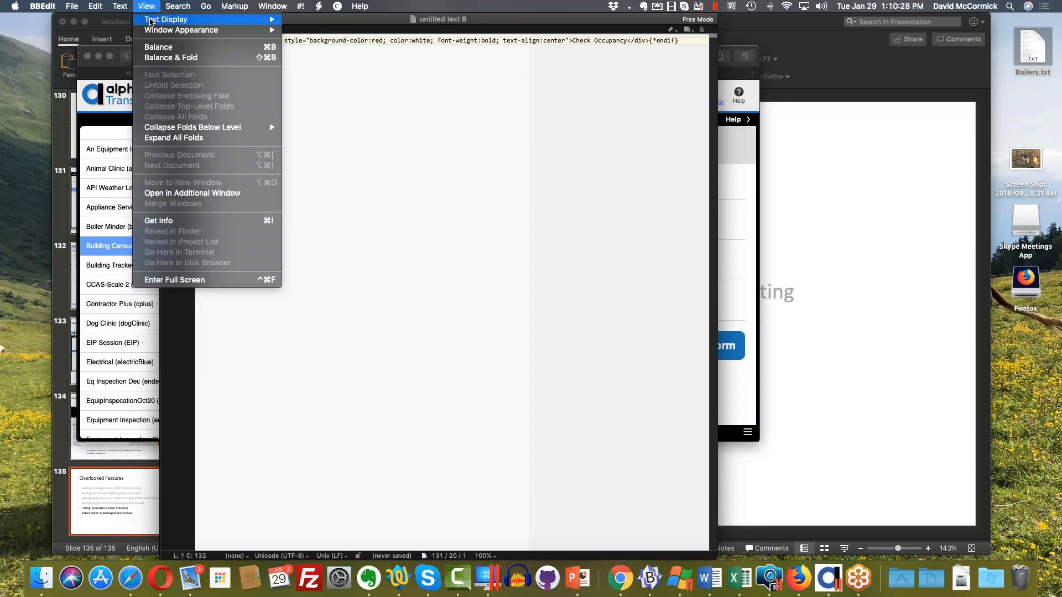
{"action": "mouse_move", "coordinate": [150, 21]}
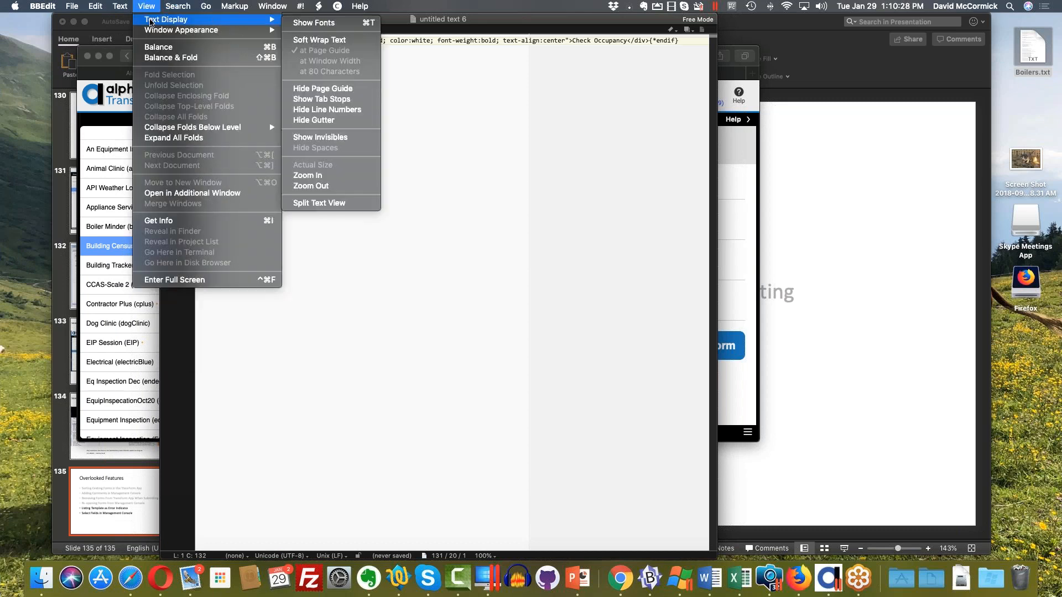
{"action": "left_click", "coordinate": [361, 175]}
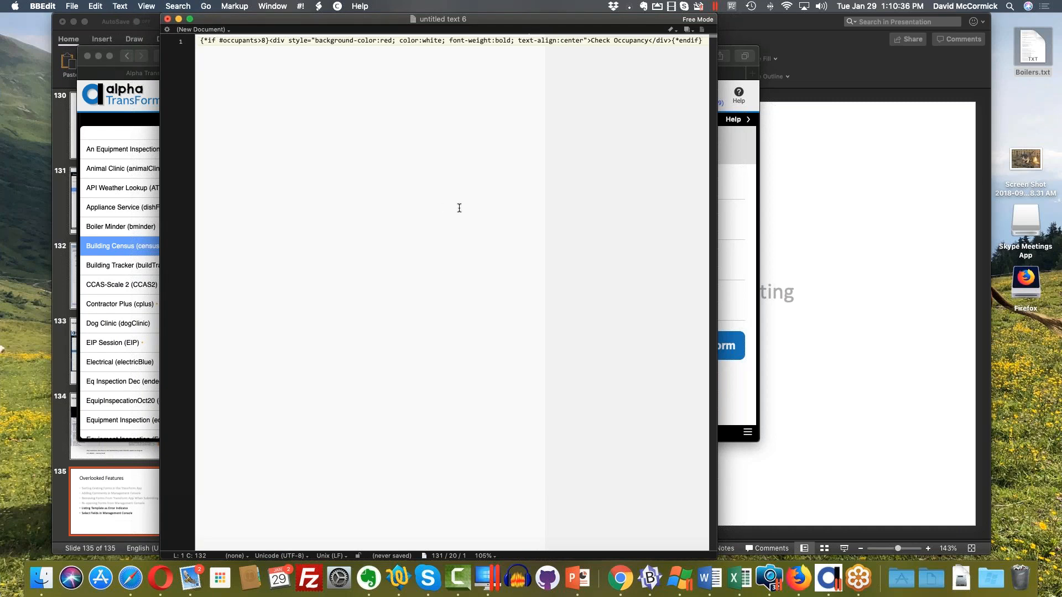
{"action": "left_click", "coordinate": [146, 6]}
{"action": "mouse_move", "coordinate": [147, 6]}
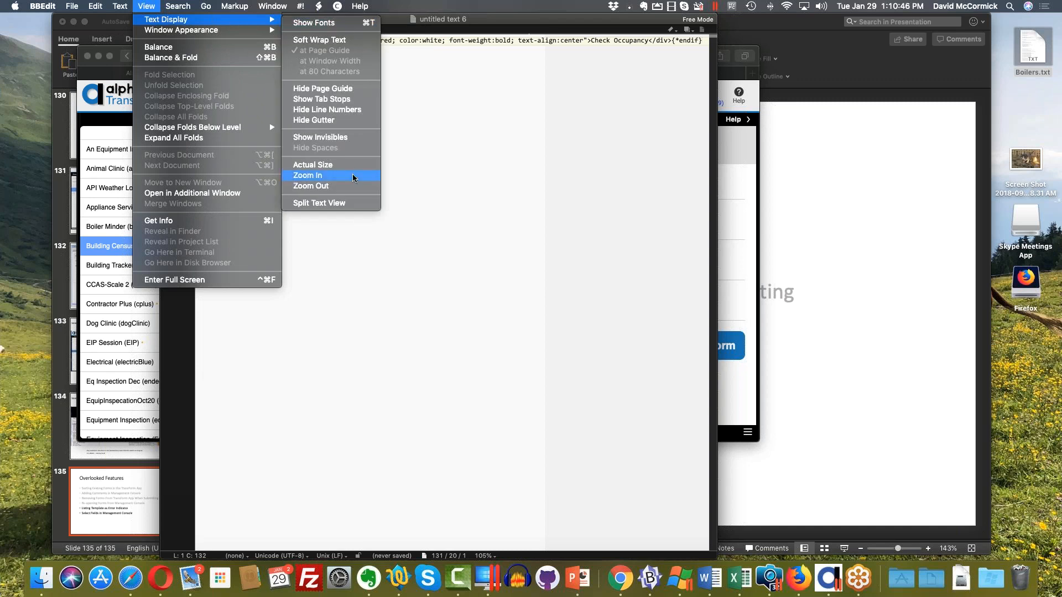
{"action": "left_click", "coordinate": [367, 175]}
{"action": "left_click", "coordinate": [151, 6]}
{"action": "left_click", "coordinate": [316, 68]}
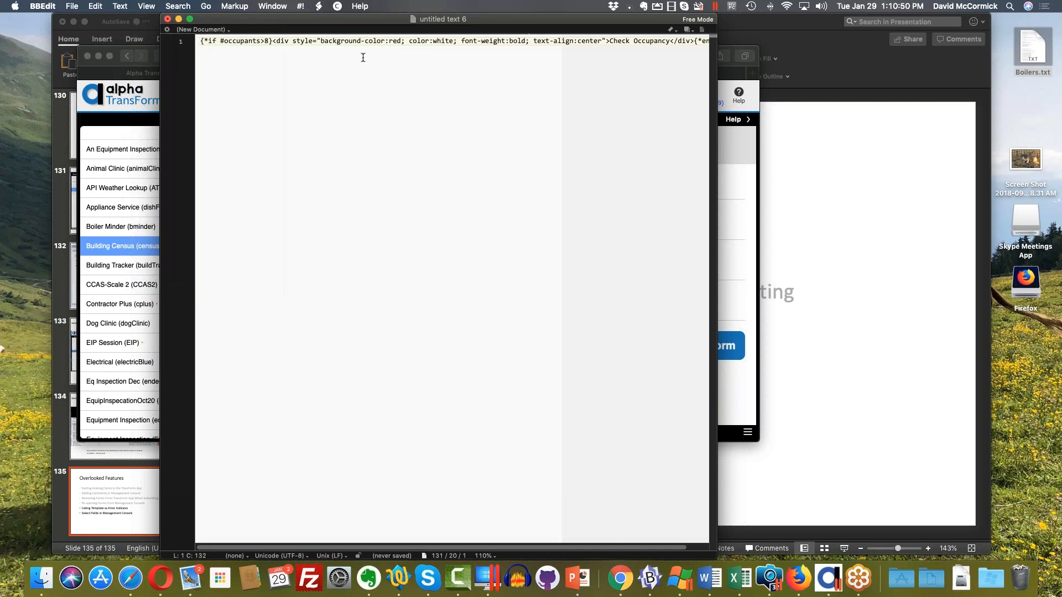
Copy the whole line of template code from BBEdit into a new blank Word document.
{"action": "double_click", "coordinate": [354, 40]}
{"action": "triple_click", "coordinate": [355, 40]}
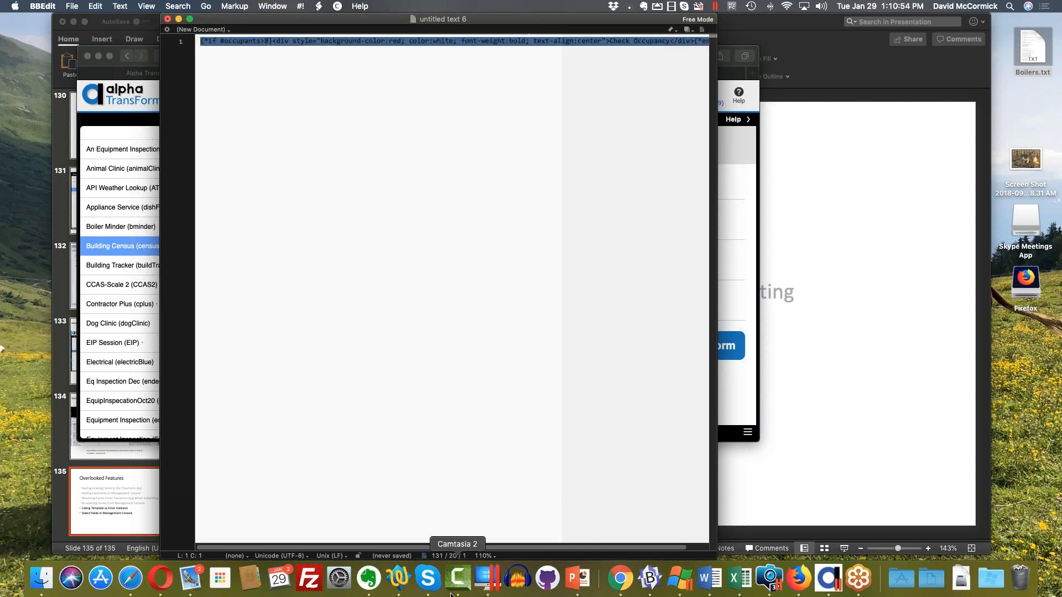
{"action": "left_click", "coordinate": [709, 578]}
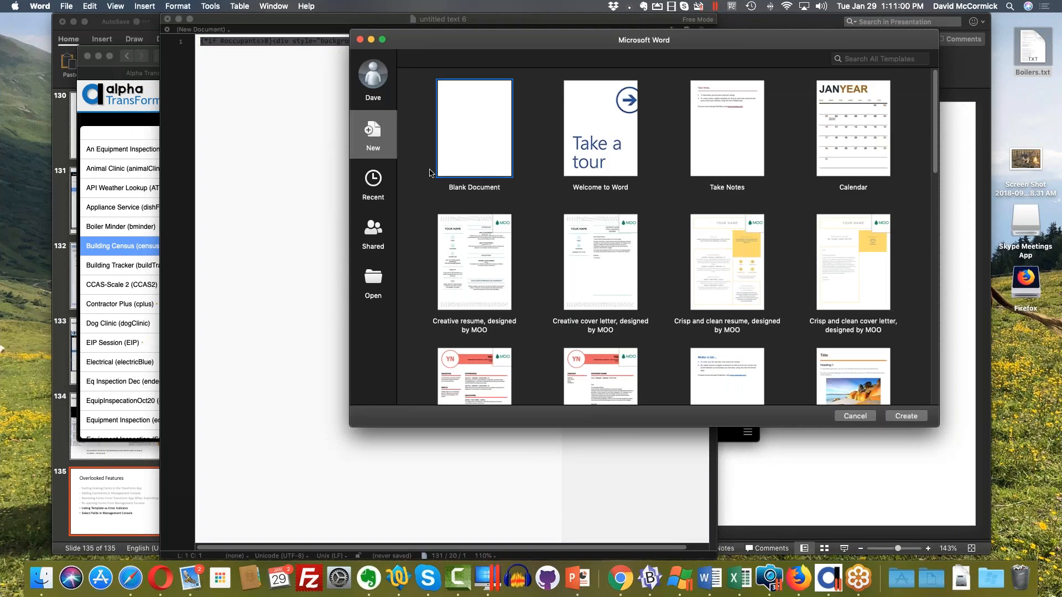
{"action": "double_click", "coordinate": [460, 161]}
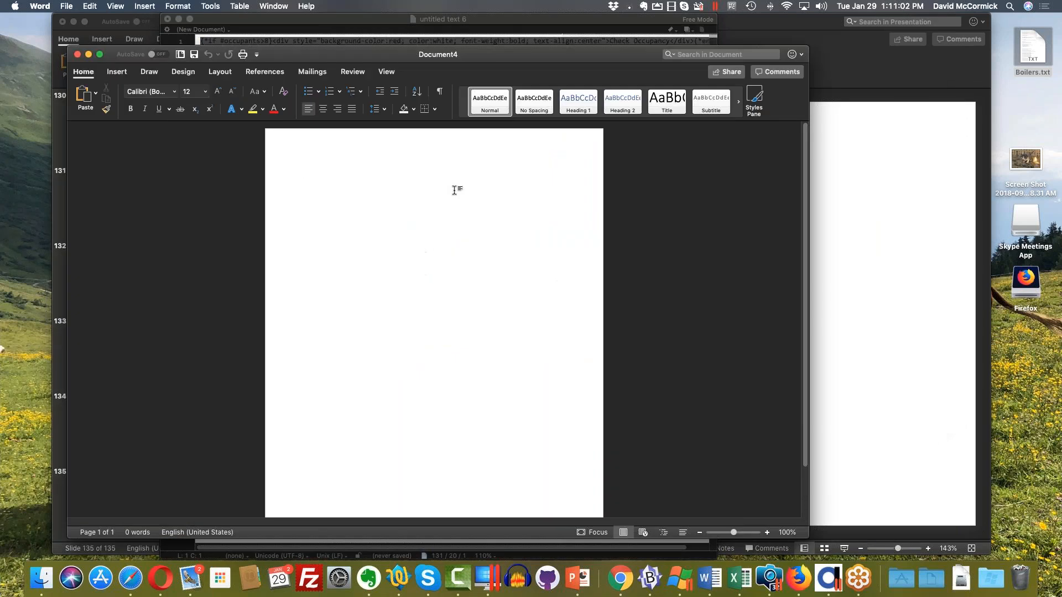
{"action": "key", "text": "super+v"}
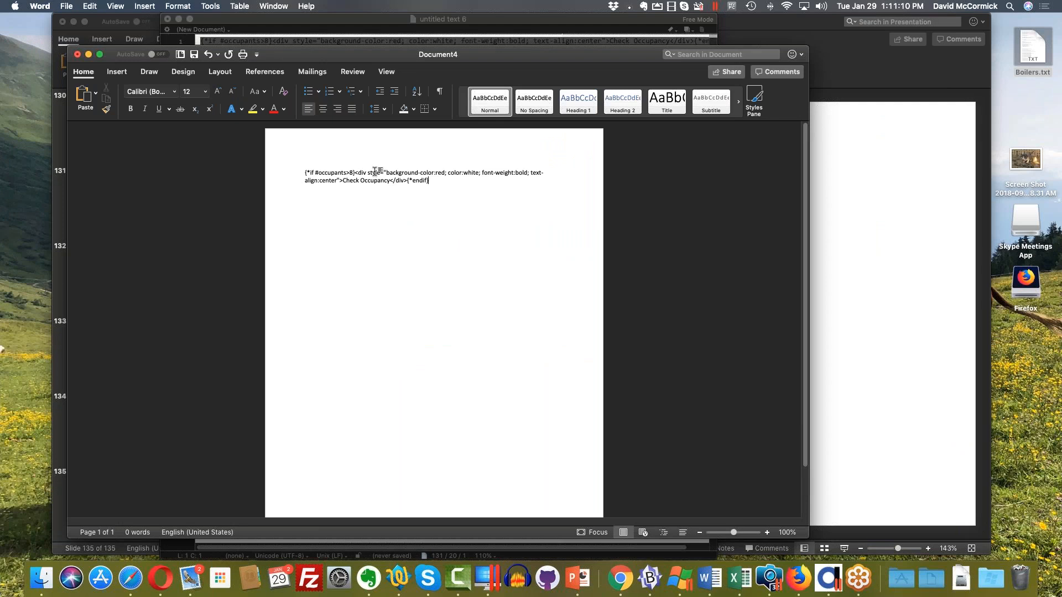
Set the font size of the pasted template code to 36.
{"action": "triple_click", "coordinate": [316, 172]}
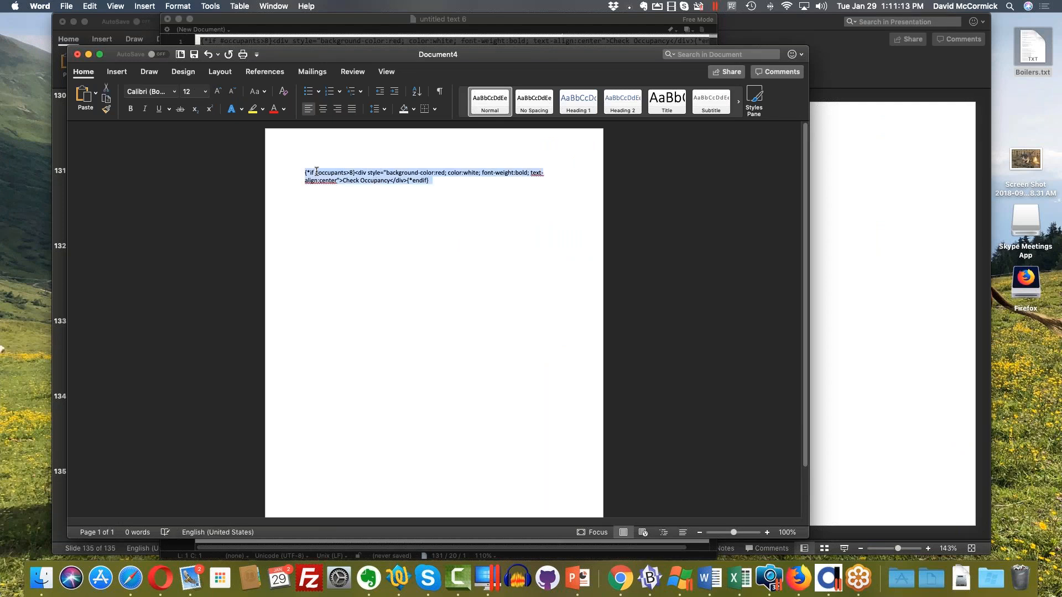
{"action": "left_click", "coordinate": [204, 93]}
{"action": "left_click", "coordinate": [202, 295]}
{"action": "left_click", "coordinate": [540, 187]}
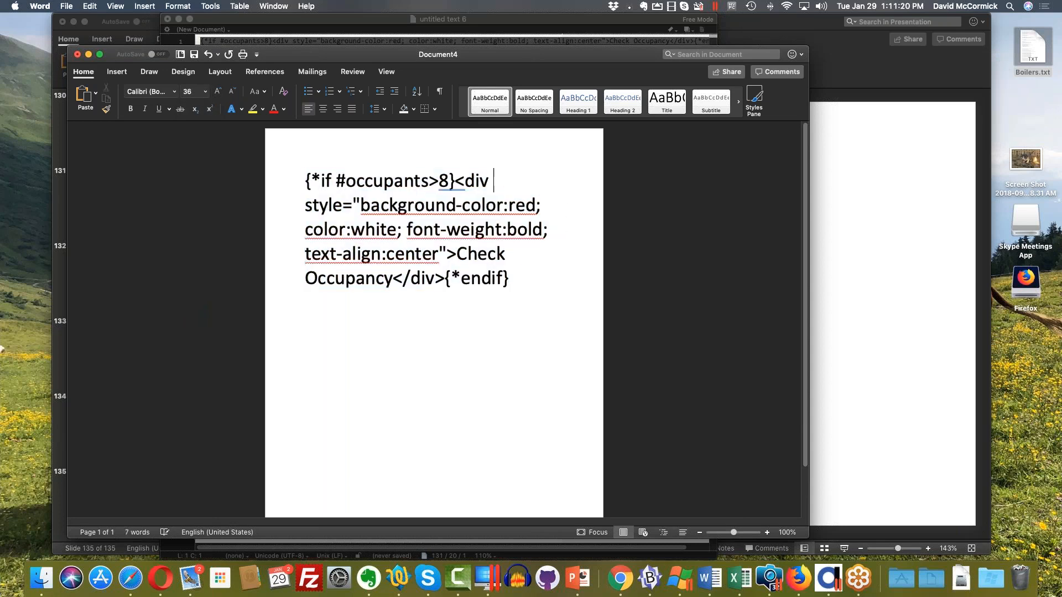
Examine the {*if #occupants>8} condition and the closing {*endif} of the template code.
{"action": "key", "text": "Left"}
{"action": "key", "text": "Left"}
{"action": "key", "text": "Left"}
{"action": "key", "text": "Left"}
{"action": "key", "text": "Left"}
{"action": "key", "text": "Left"}
{"action": "key", "text": "Left"}
{"action": "key", "text": "Left"}
{"action": "key", "text": "Left"}
{"action": "key", "text": "Left"}
{"action": "key", "text": "Left"}
{"action": "key", "text": "Left"}
{"action": "key", "text": "Left"}
{"action": "key", "text": "Left"}
{"action": "key", "text": "Left"}
{"action": "key", "text": "Left"}
{"action": "key", "text": "Left"}
{"action": "key", "text": "Left"}
{"action": "key", "text": "Left"}
{"action": "key", "text": "Left"}
{"action": "key", "text": "Left"}
{"action": "key", "text": "Right"}
{"action": "key", "text": "Right"}
{"action": "key", "text": "Right"}
{"action": "key", "text": "Right"}
{"action": "key", "text": "Right"}
{"action": "key", "text": "Right"}
{"action": "key", "text": "Right"}
{"action": "key", "text": "Right"}
{"action": "key", "text": "Right"}
{"action": "key", "text": "Right"}
{"action": "key", "text": "Right"}
{"action": "key", "text": "Right"}
{"action": "key", "text": "Right"}
{"action": "key", "text": "Right"}
{"action": "key", "text": "Right"}
{"action": "key", "text": "Right"}
{"action": "key", "text": "Left"}
{"action": "key", "text": "Down"}
{"action": "key", "text": "Down"}
{"action": "key", "text": "Down"}
{"action": "key", "text": "Down"}
{"action": "key", "text": "Left"}
{"action": "key", "text": "Right"}
{"action": "key", "text": "Right"}
{"action": "key", "text": "Right"}
{"action": "key", "text": "Right"}
Highlight the div block between the condition and {*endif}, and examine its style settings and "Check Occupancy" text.
{"action": "key", "text": "Up"}
{"action": "key", "text": "Up"}
{"action": "key", "text": "Up"}
{"action": "key", "text": "Up"}
{"action": "key", "text": "Left"}
{"action": "key", "text": "Left"}
{"action": "key", "text": "Left"}
{"action": "key", "text": "Left"}
{"action": "key", "text": "shift+Down"}
{"action": "key", "text": "shift+Down"}
{"action": "key", "text": "shift+Down"}
{"action": "key", "text": "shift+Down"}
{"action": "key", "text": "shift+Left"}
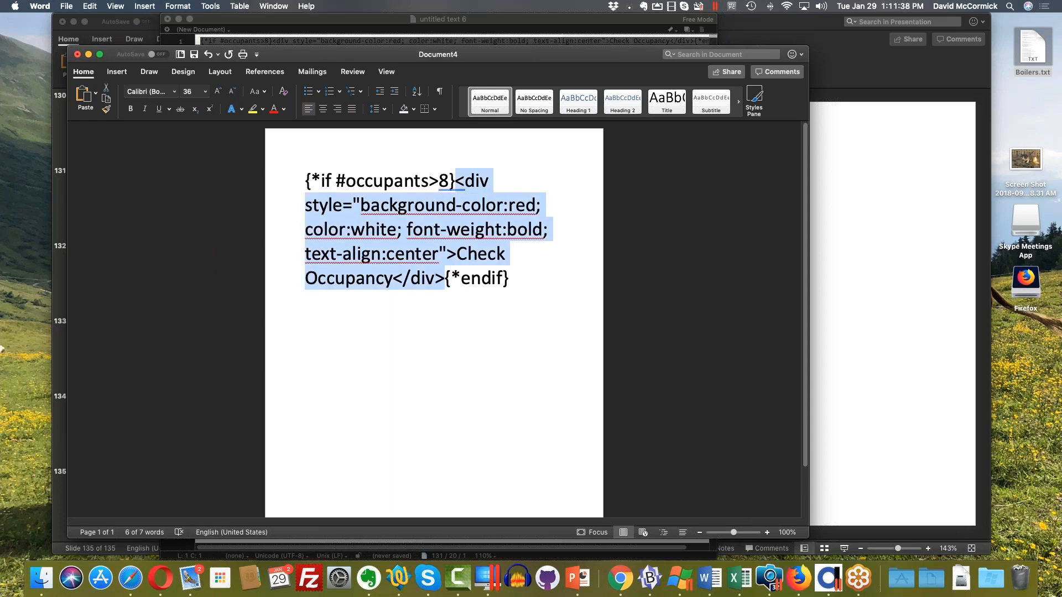
{"action": "key", "text": "Left"}
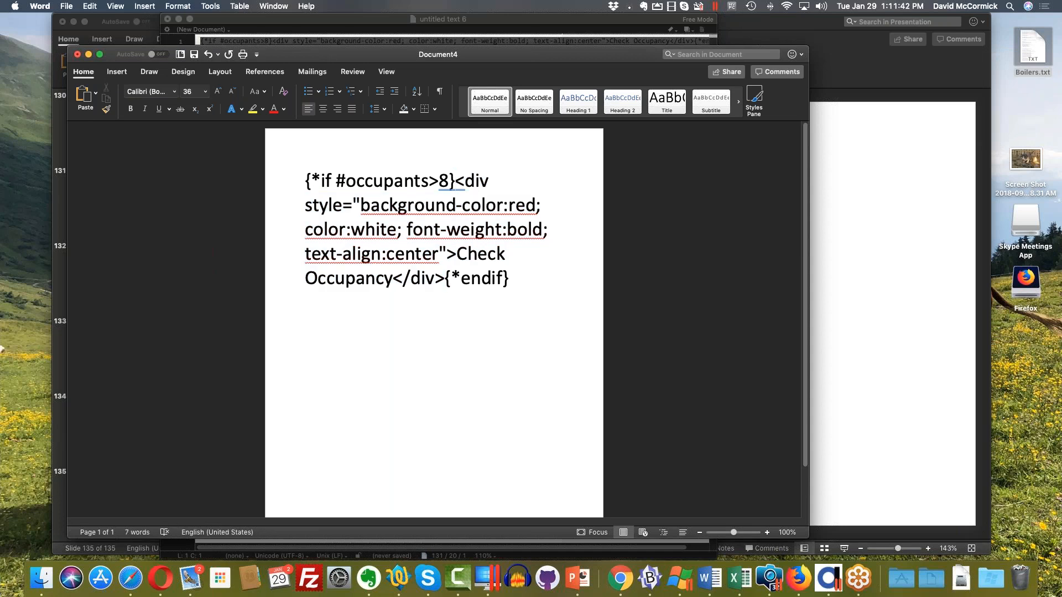
{"action": "key", "text": "Down"}
{"action": "key", "text": "Down"}
{"action": "key", "text": "Down"}
Return to Alpha TransForm in Safari and save the Building Census form's new conditional Listing Template.
{"action": "left_click", "coordinate": [376, 21]}
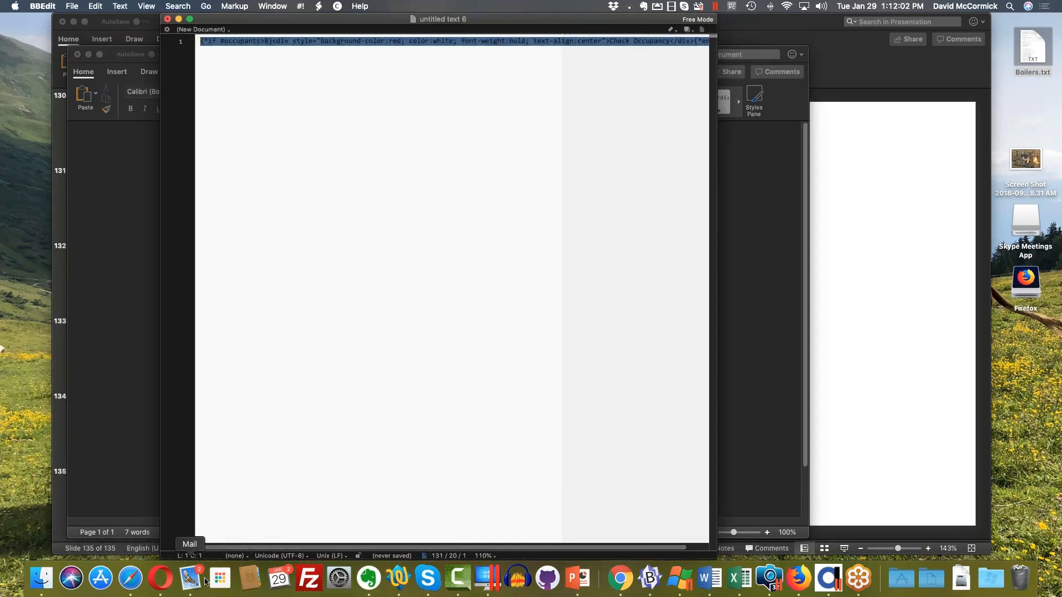
{"action": "left_click", "coordinate": [138, 580]}
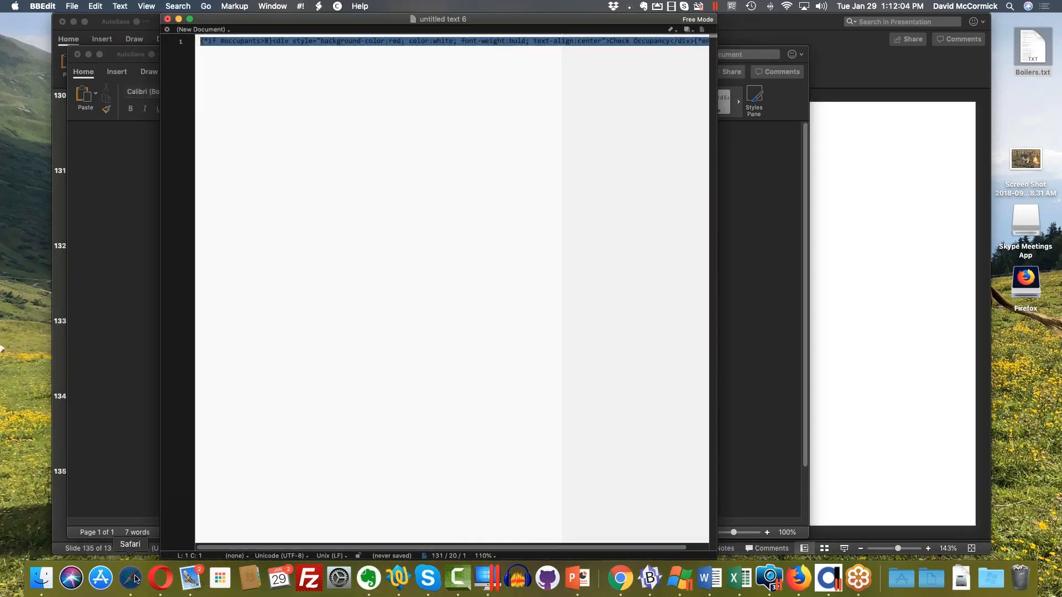
{"action": "left_click", "coordinate": [393, 380]}
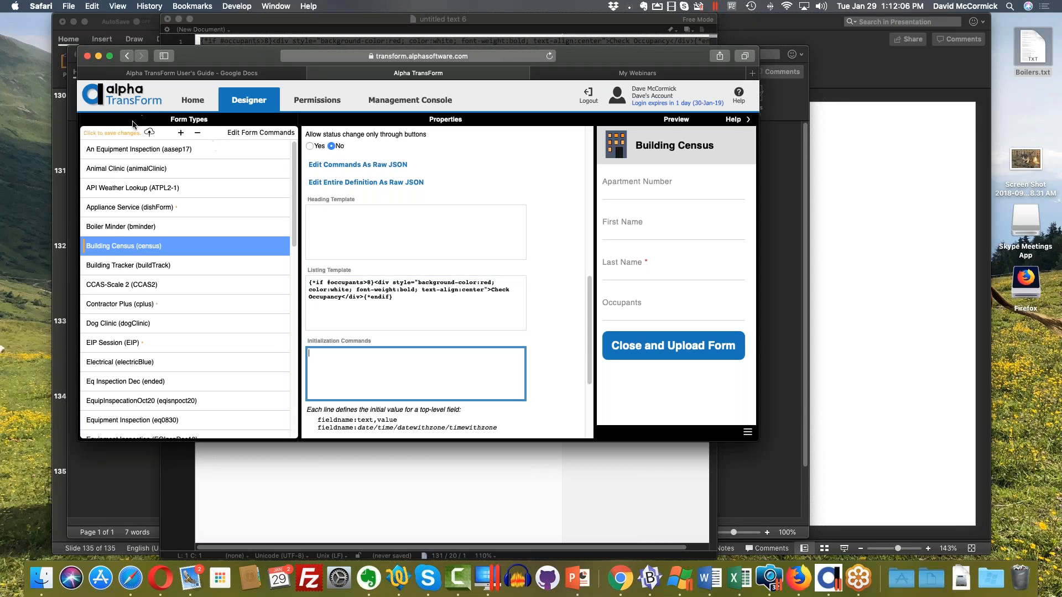
{"action": "left_click", "coordinate": [127, 132]}
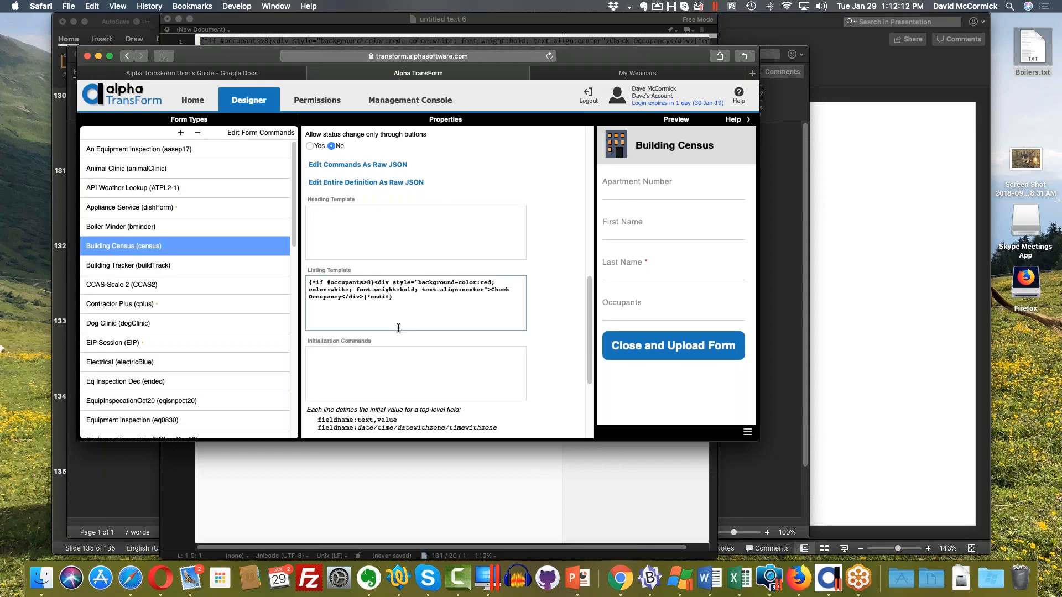
{"action": "left_click", "coordinate": [387, 357]}
Refresh the form types in the Management Console and review the Details column of the Building Census forms.
{"action": "left_click", "coordinate": [391, 101]}
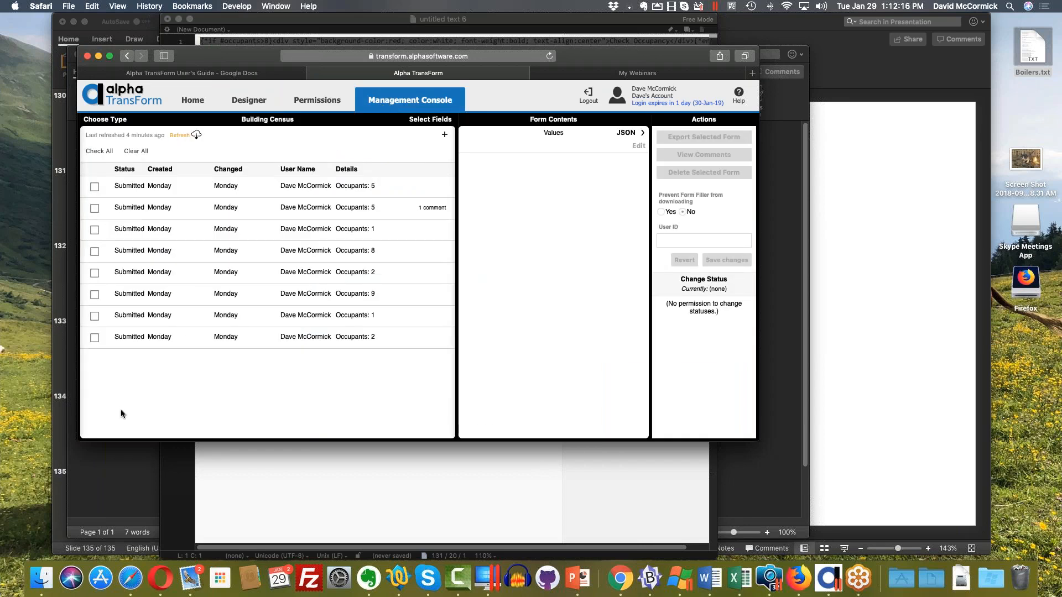
{"action": "left_click", "coordinate": [104, 121]}
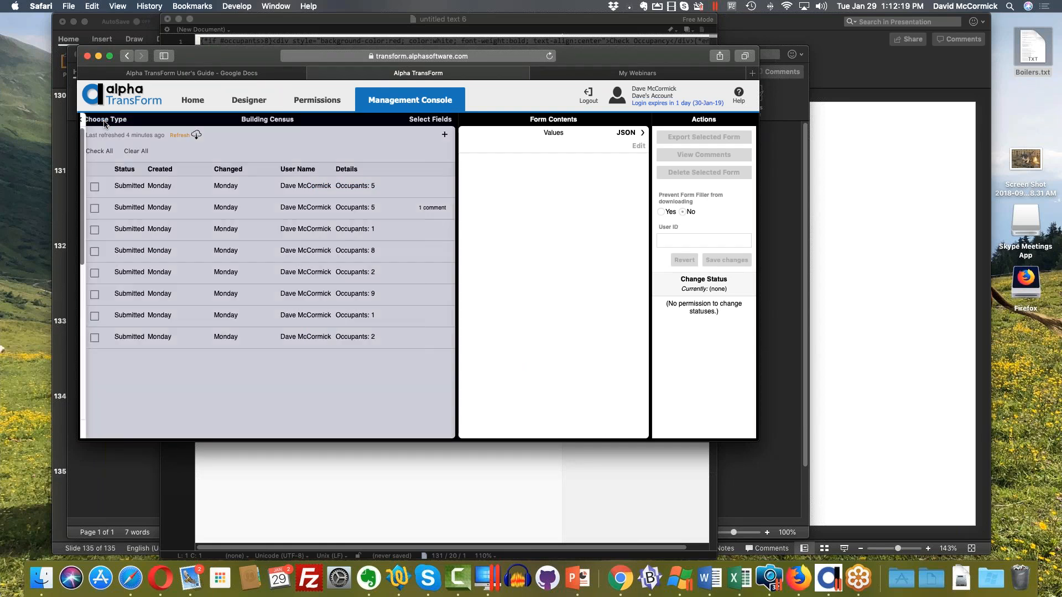
{"action": "left_click", "coordinate": [186, 430]}
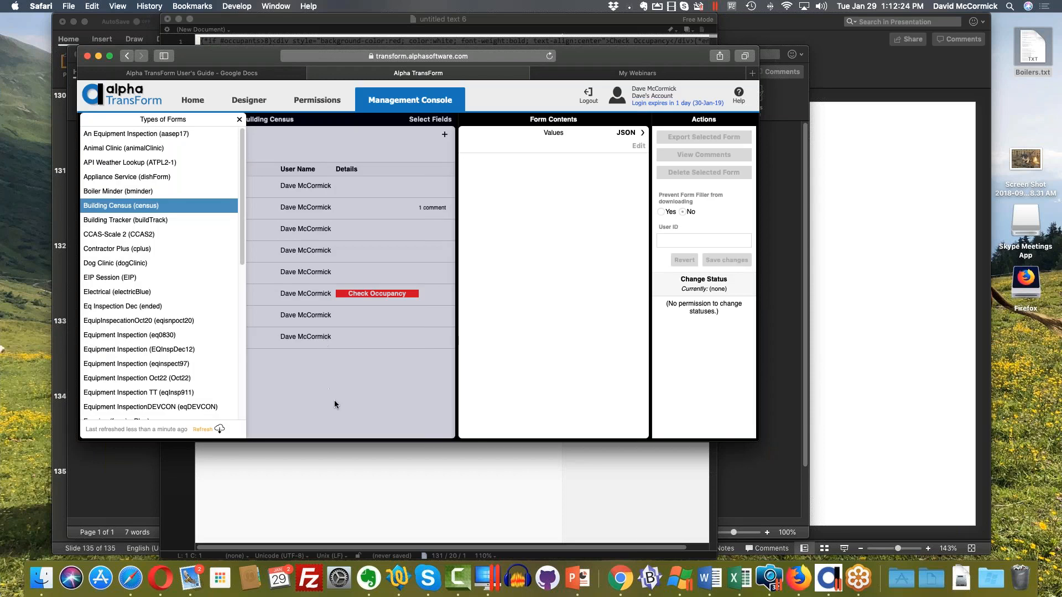
{"action": "left_click", "coordinate": [334, 399]}
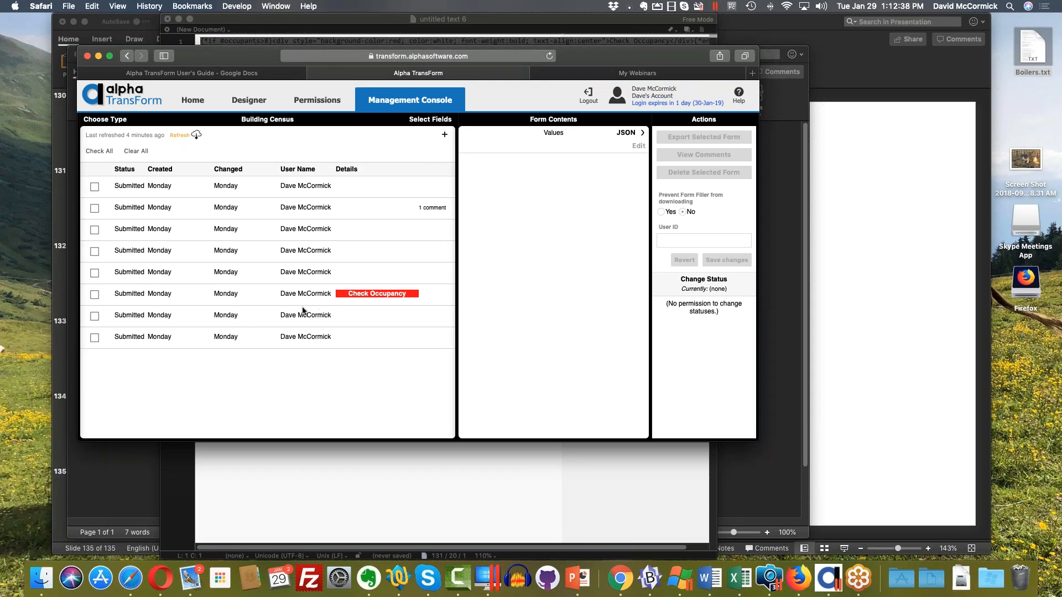
Compare the Occupants values of the form flagged "Check Occupancy" and of two unflagged Building Census forms.
{"action": "left_click", "coordinate": [373, 297]}
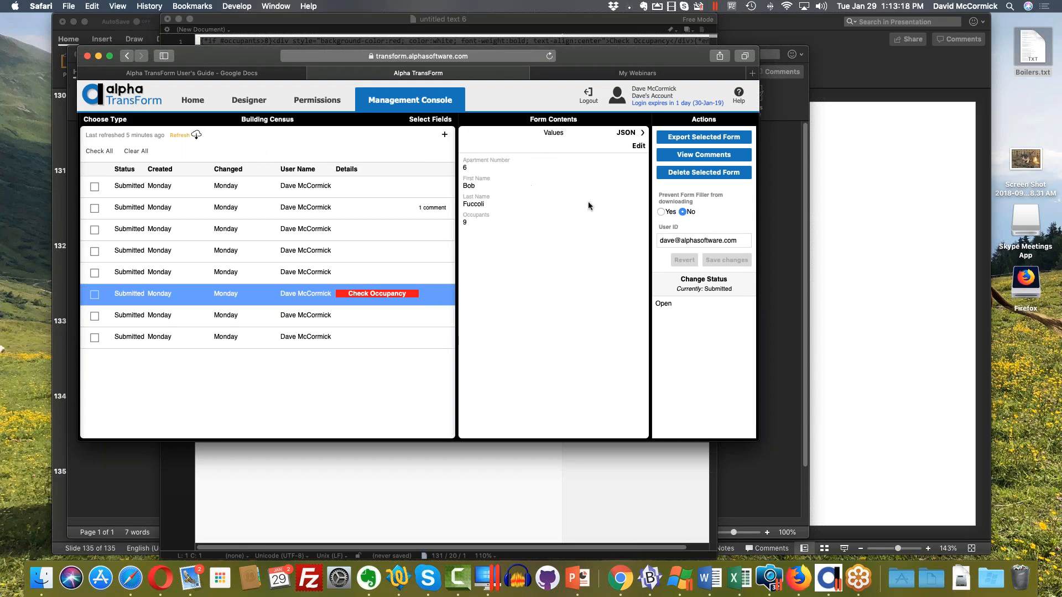
{"action": "left_click", "coordinate": [257, 248]}
{"action": "left_click", "coordinate": [110, 120]}
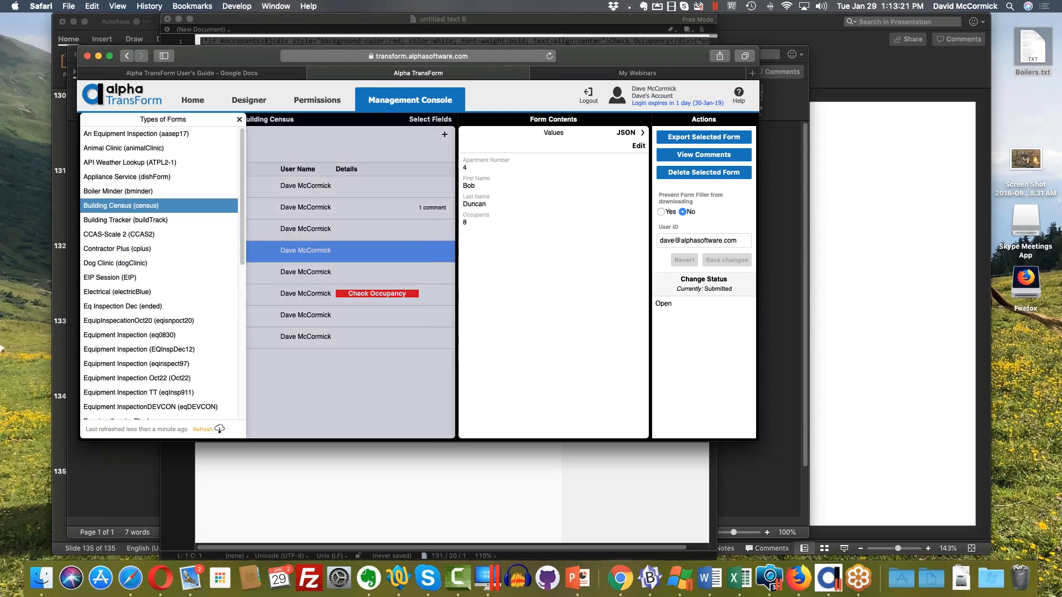
{"action": "left_click", "coordinate": [239, 120]}
{"action": "left_click", "coordinate": [369, 188]}
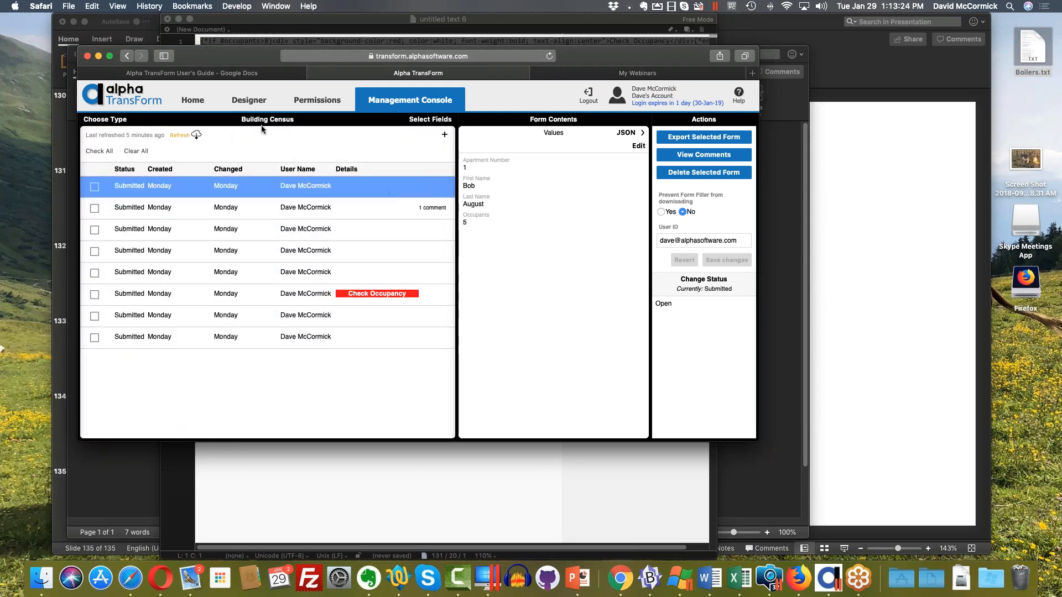
Open the Designer's built-in help at the TPL Templating topic and read the explanation and example of {*if} placeholders.
{"action": "left_click", "coordinate": [268, 103]}
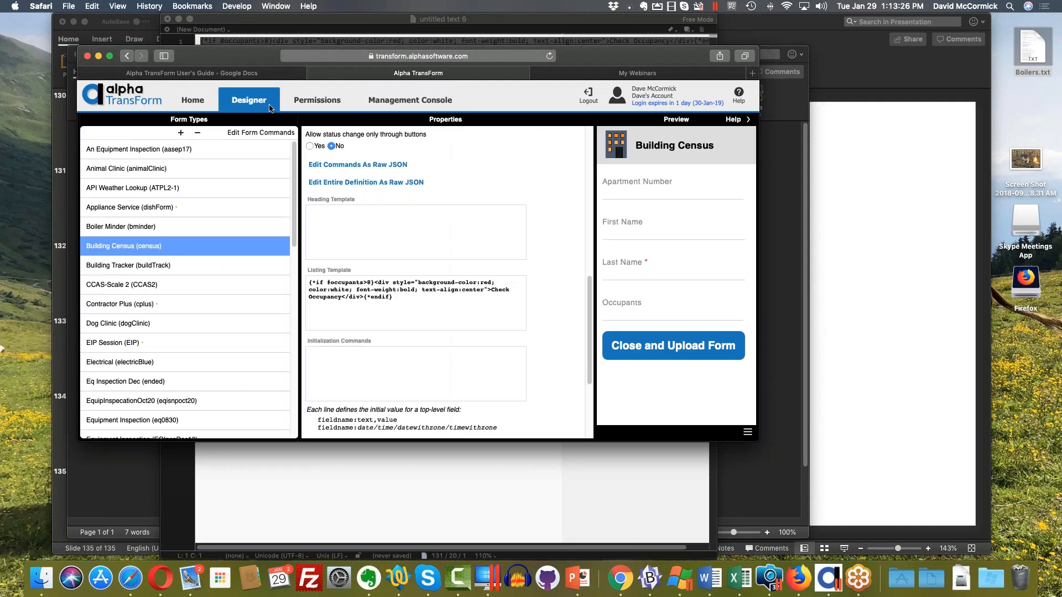
{"action": "left_click", "coordinate": [741, 120]}
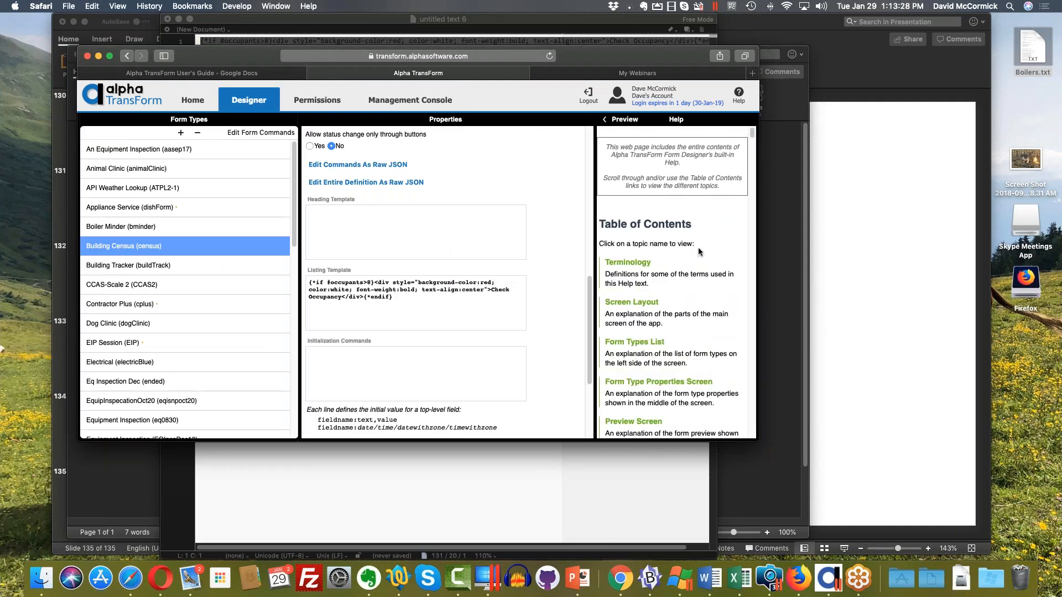
{"action": "scroll", "coordinate": [698, 247], "scroll_direction": "down", "scroll_amount": 10}
{"action": "scroll", "coordinate": [699, 252], "scroll_direction": "down", "scroll_amount": 2}
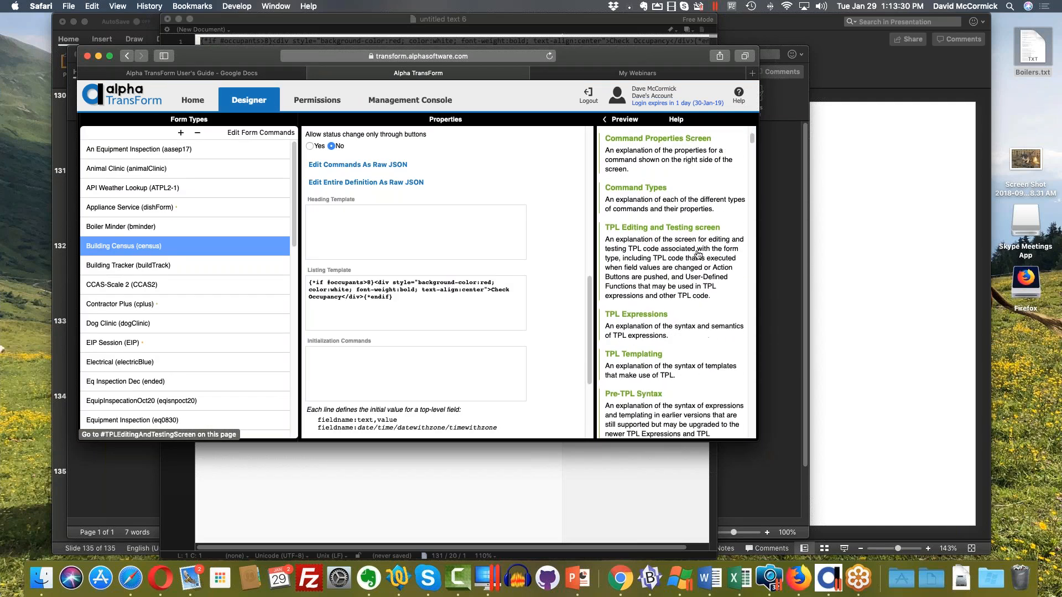
{"action": "left_click", "coordinate": [642, 357]}
{"action": "scroll", "coordinate": [652, 170], "scroll_direction": "down", "scroll_amount": 5}
{"action": "scroll", "coordinate": [651, 170], "scroll_direction": "down", "scroll_amount": 12}
{"action": "scroll", "coordinate": [651, 171], "scroll_direction": "down", "scroll_amount": 12}
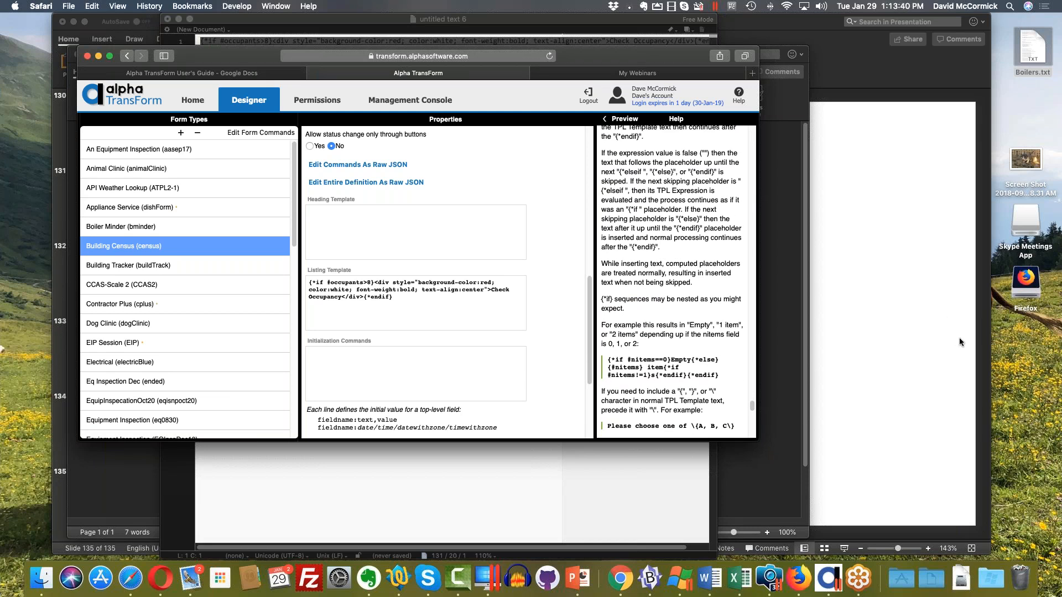
{"action": "left_click", "coordinate": [868, 255]}
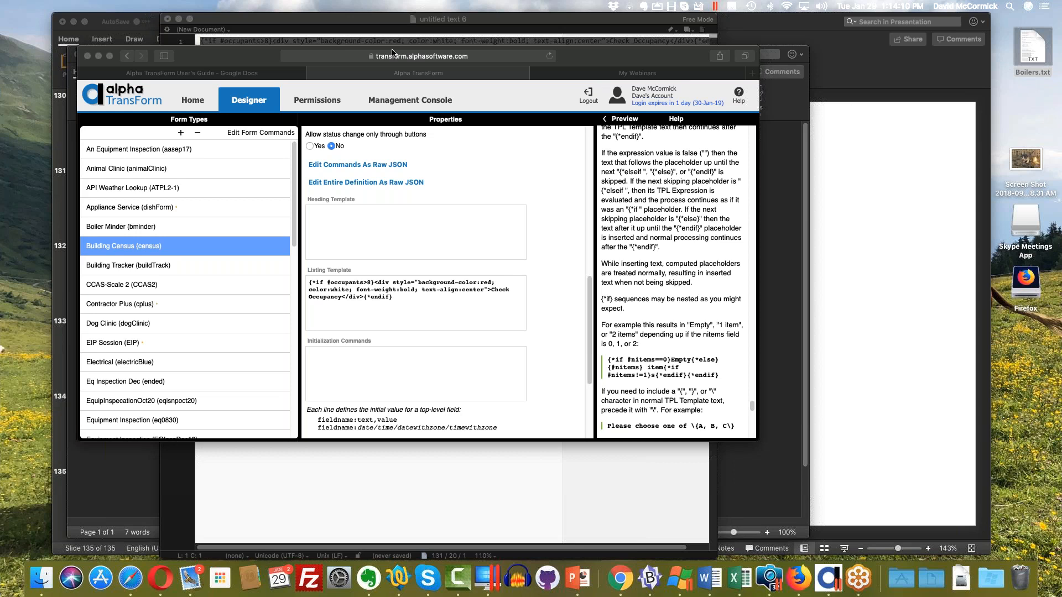
Return to the Management Console and review the Details column of the submitted Building Census forms.
{"action": "left_click", "coordinate": [386, 110]}
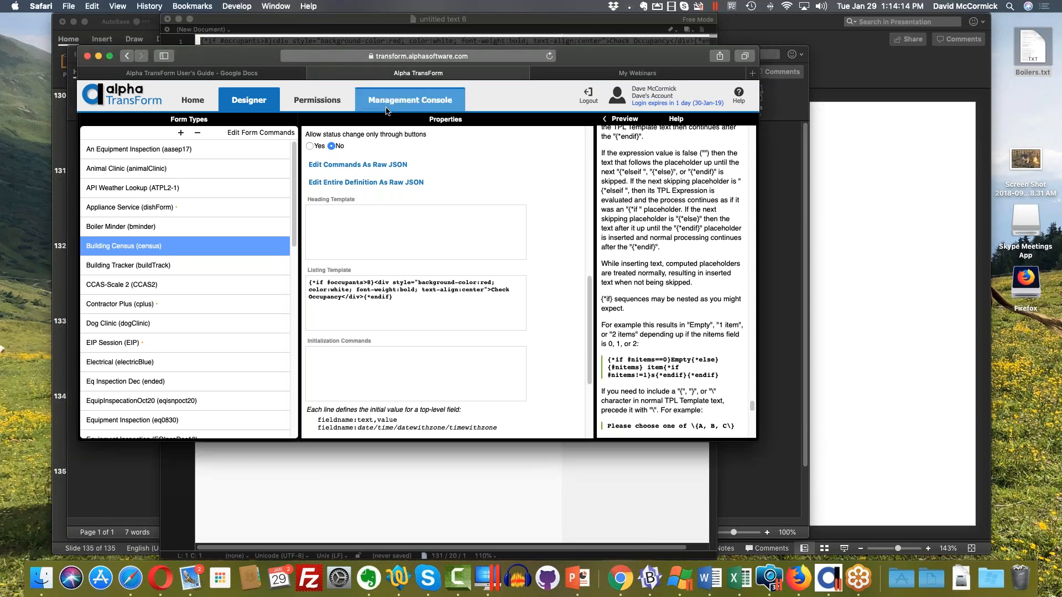
{"action": "left_click", "coordinate": [423, 101]}
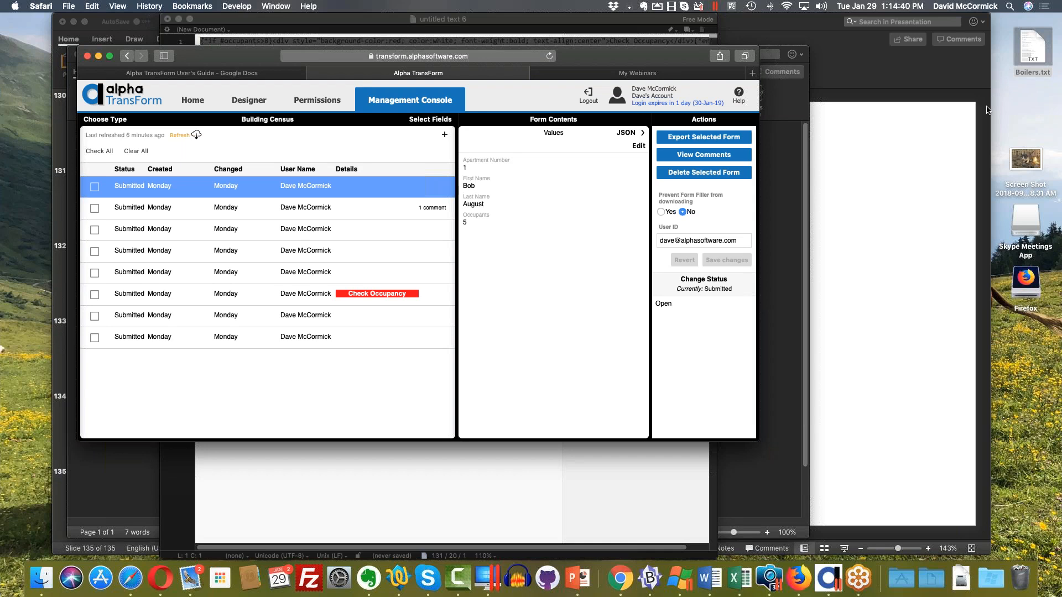
{"action": "left_click", "coordinate": [926, 245]}
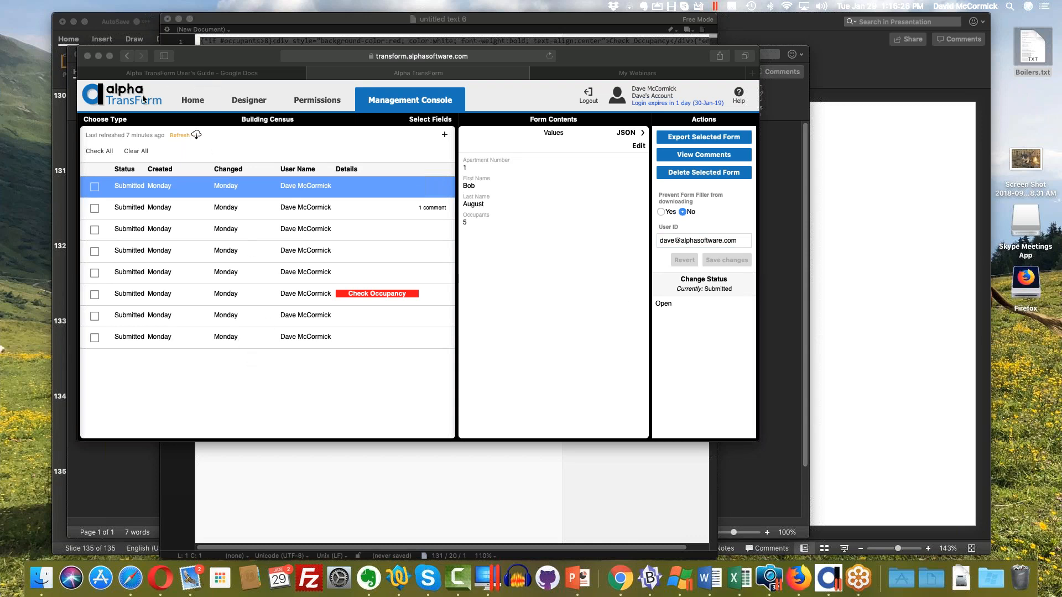
Review the Building Census form's general properties in the Designer and open an empty browser tab.
{"action": "left_click", "coordinate": [196, 102]}
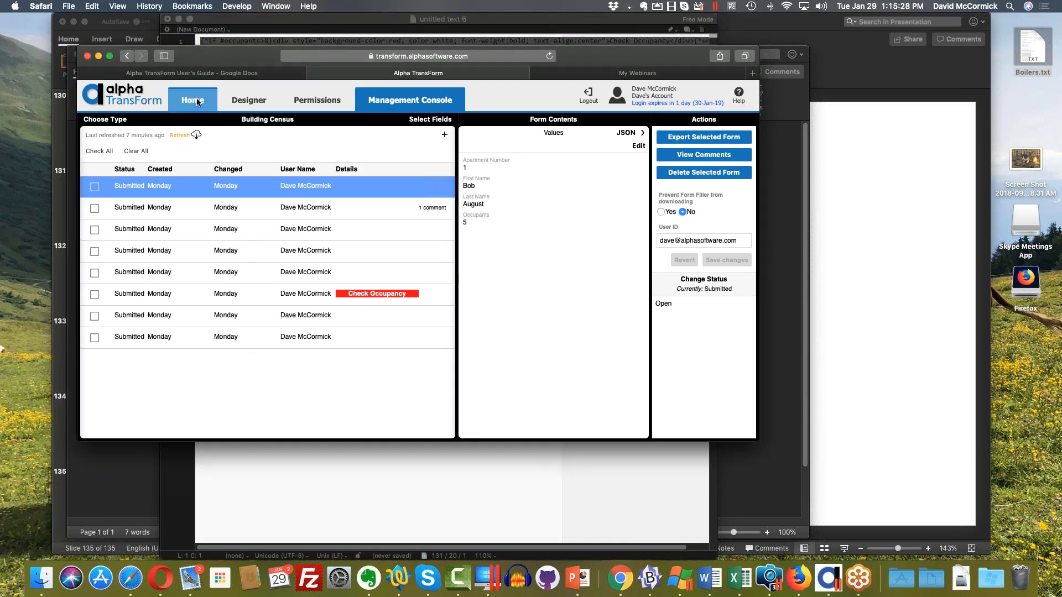
{"action": "left_click", "coordinate": [236, 105]}
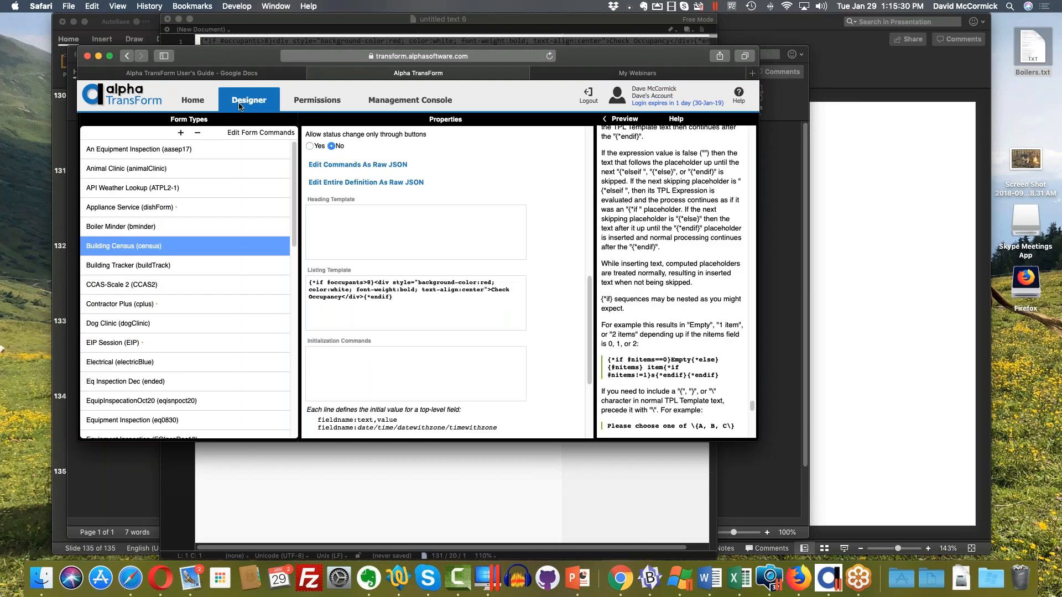
{"action": "scroll", "coordinate": [465, 228], "scroll_direction": "up", "scroll_amount": 10}
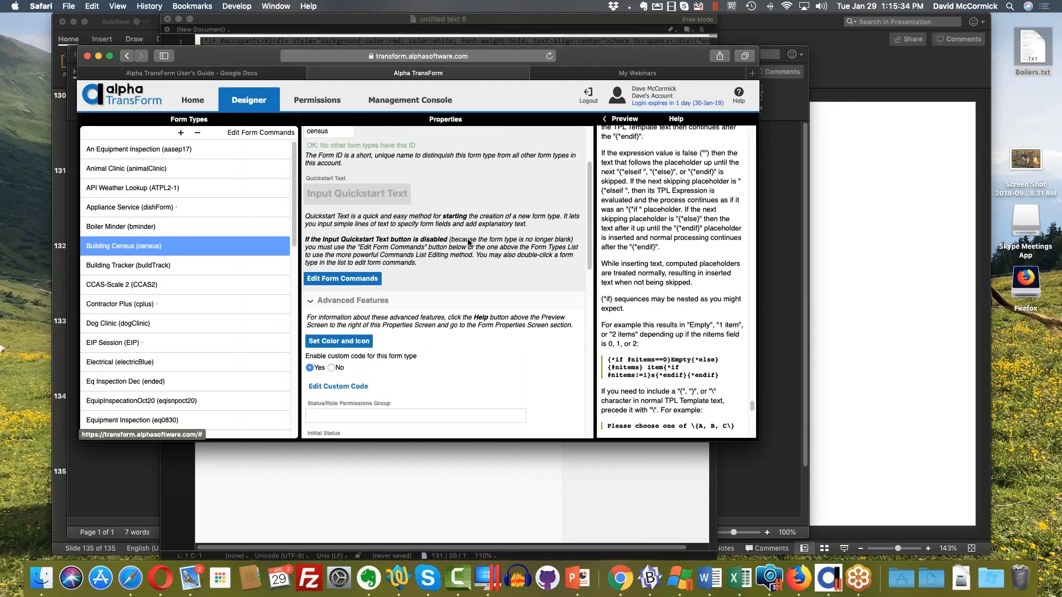
{"action": "scroll", "coordinate": [467, 242], "scroll_direction": "up", "scroll_amount": 2}
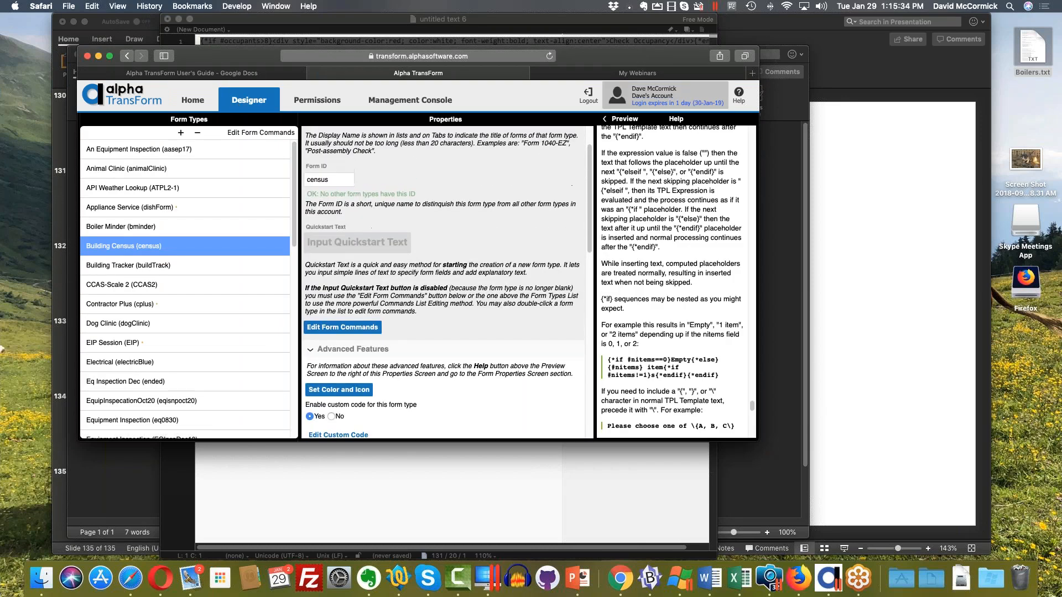
{"action": "left_click", "coordinate": [753, 75]}
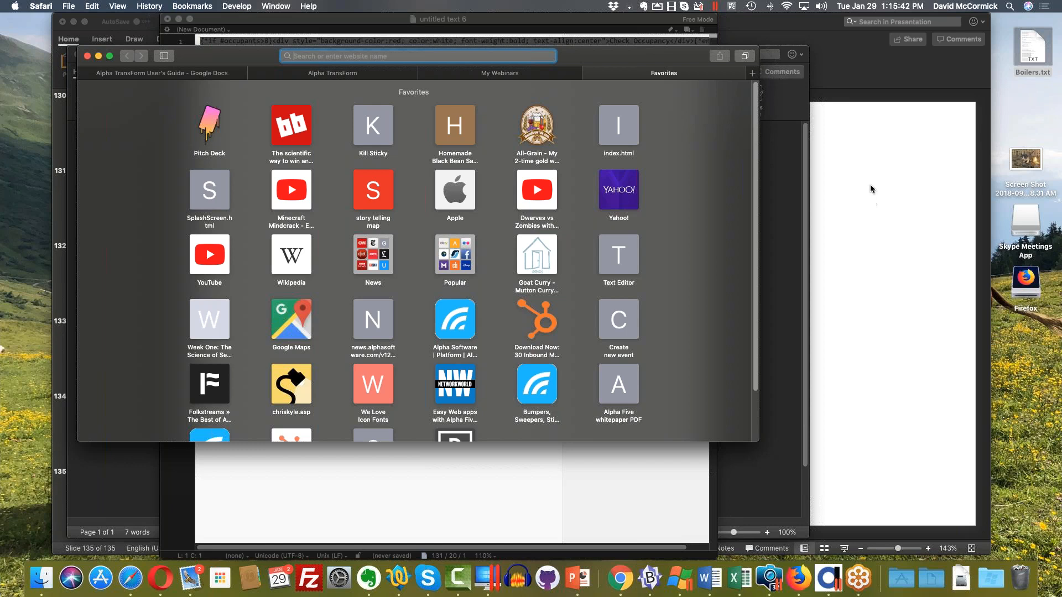
{"action": "left_click", "coordinate": [915, 294]}
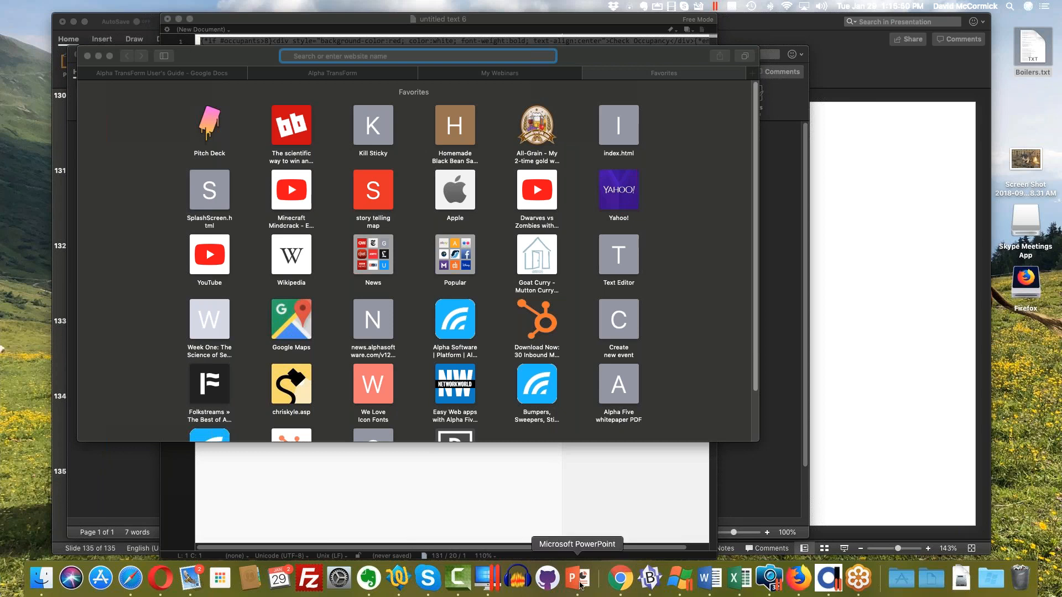
Switch to the TransForm Tuesday presentation in PowerPoint and view slides 130 and 133, ending on "Sneak Peek: Layout Options Multi-Column".
{"action": "left_click", "coordinate": [580, 585]}
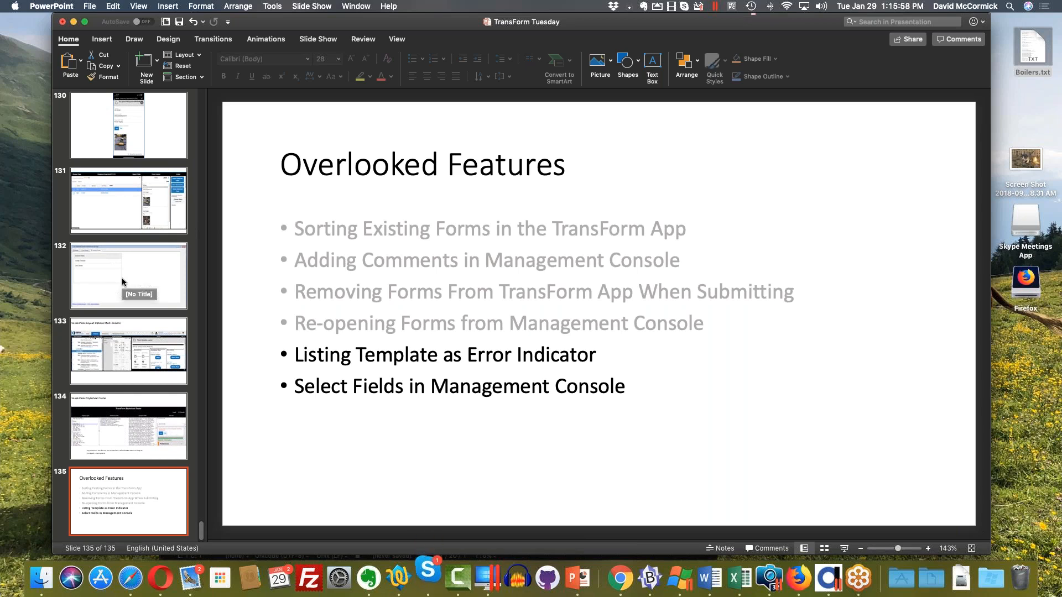
{"action": "left_click", "coordinate": [159, 427]}
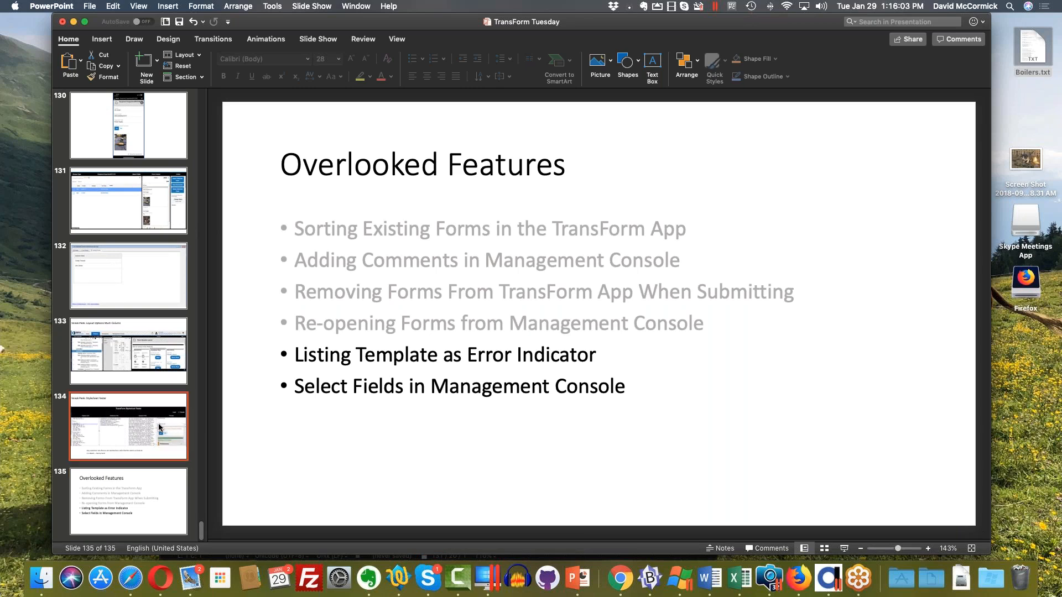
{"action": "left_click", "coordinate": [173, 366]}
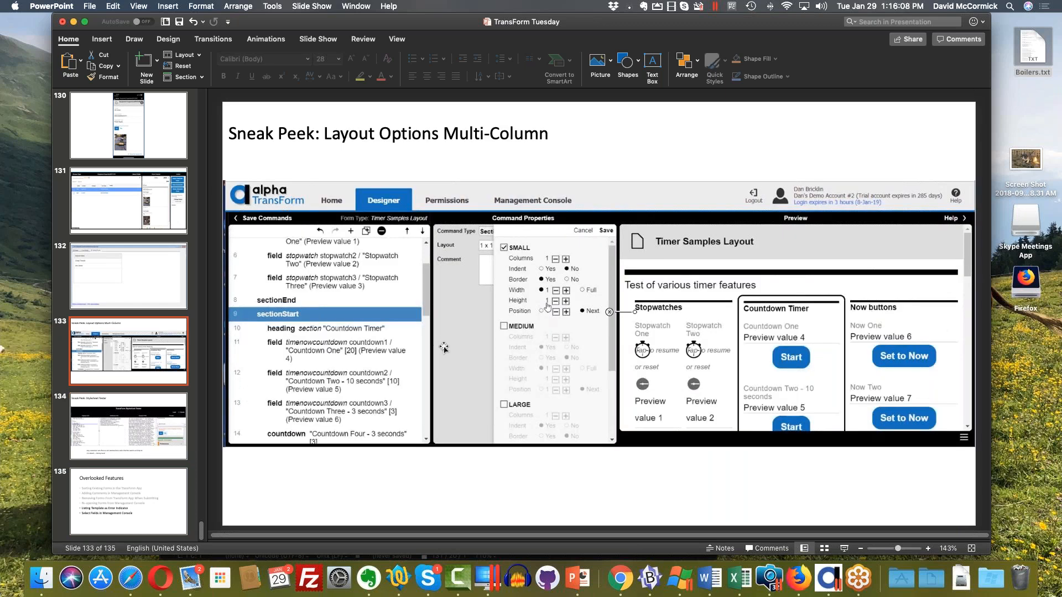
{"action": "left_click", "coordinate": [136, 138]}
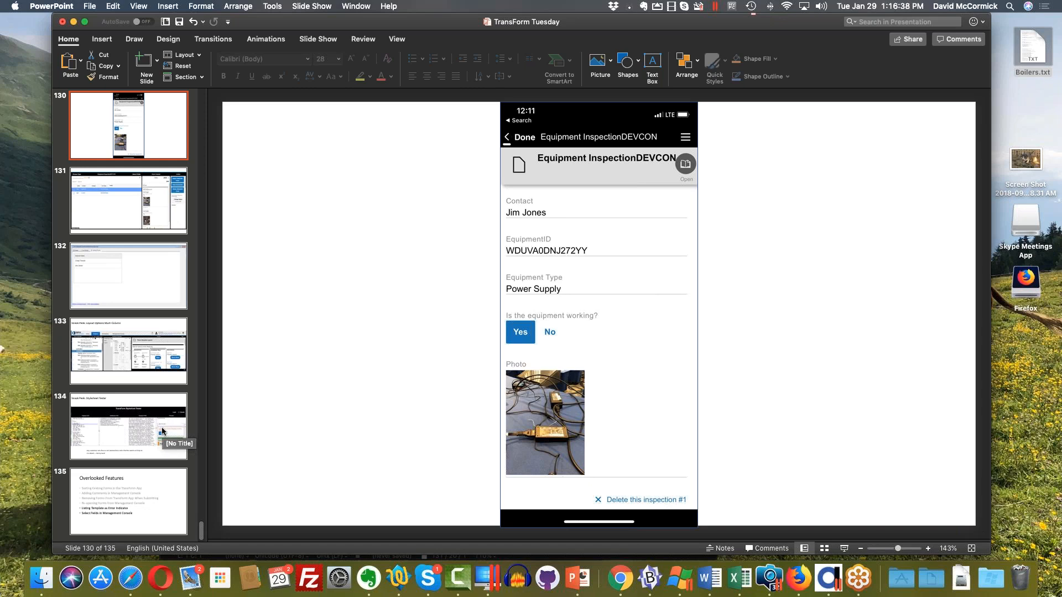
{"action": "left_click", "coordinate": [163, 365]}
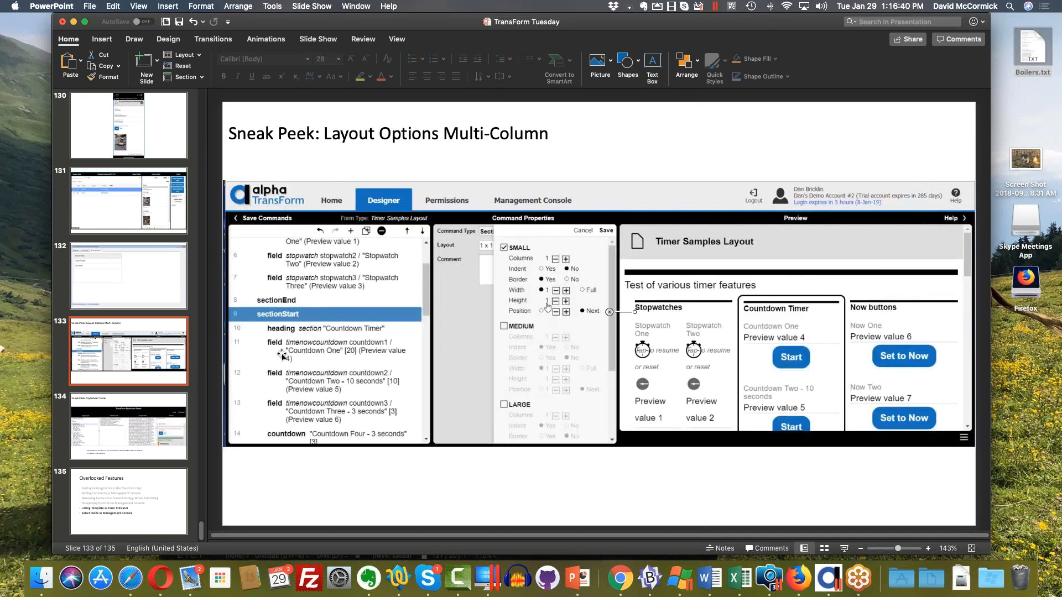